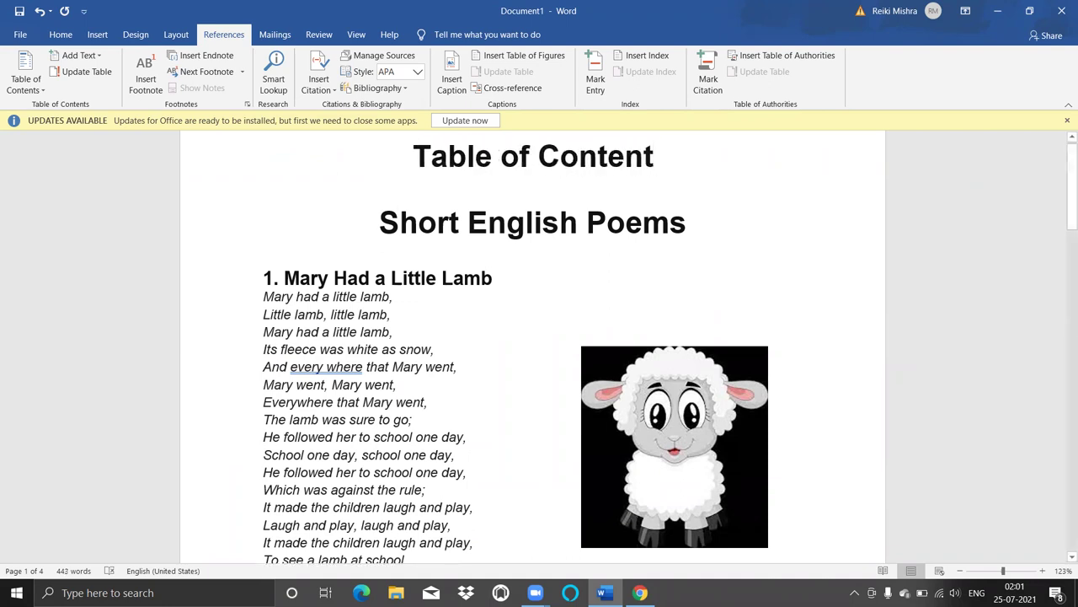
Insert a page break before the "Short English Poems" title and apply the Heading 1 style to that title
{"action": "key", "text": "ctrl+Return"}
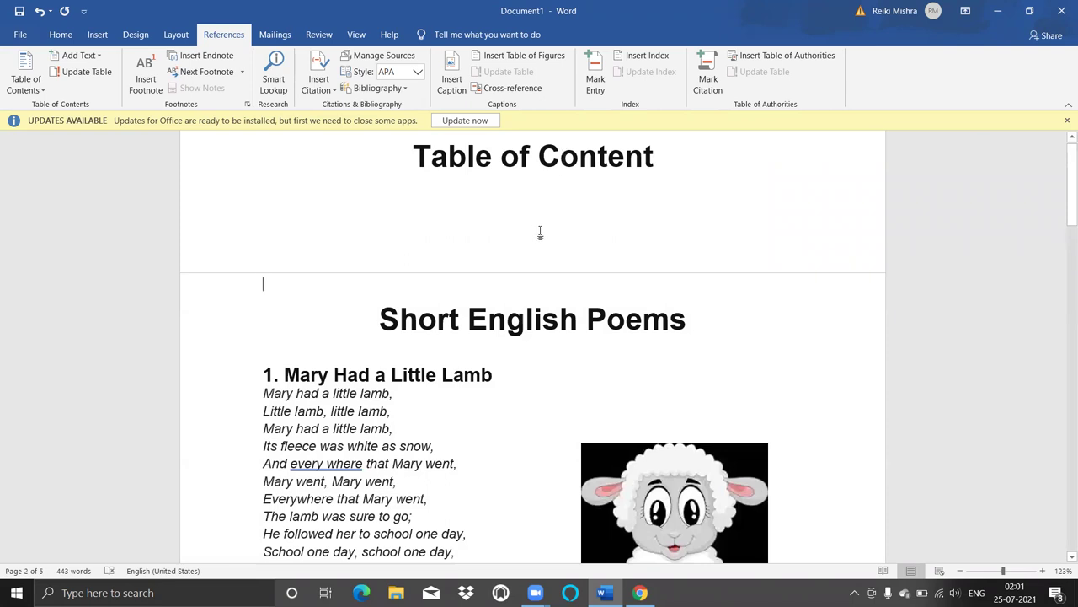
{"action": "left_click", "coordinate": [586, 198]}
{"action": "triple_click", "coordinate": [381, 318]}
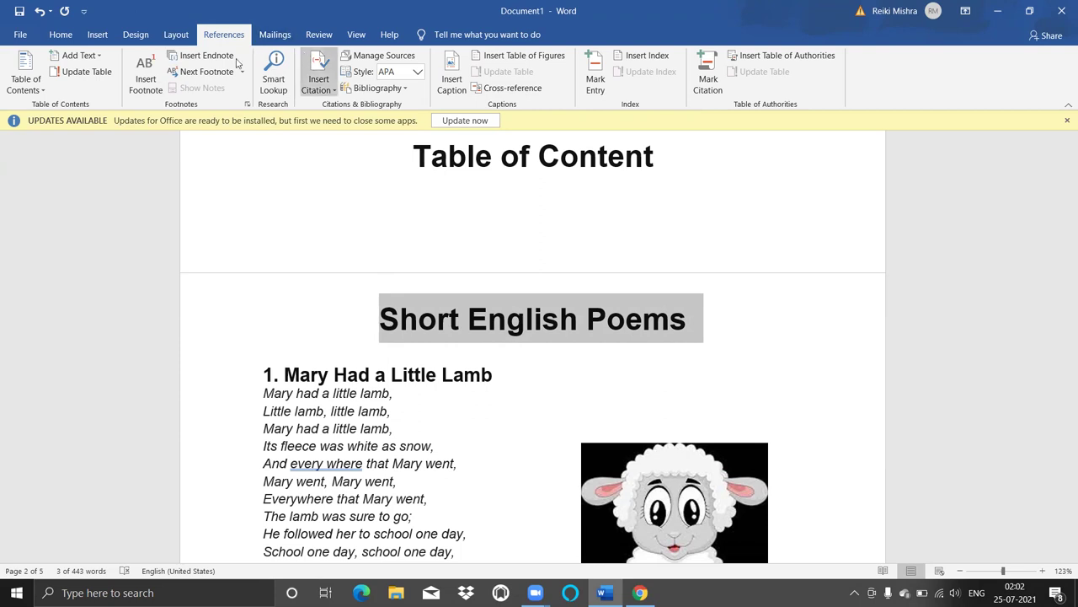
{"action": "left_click", "coordinate": [53, 37]}
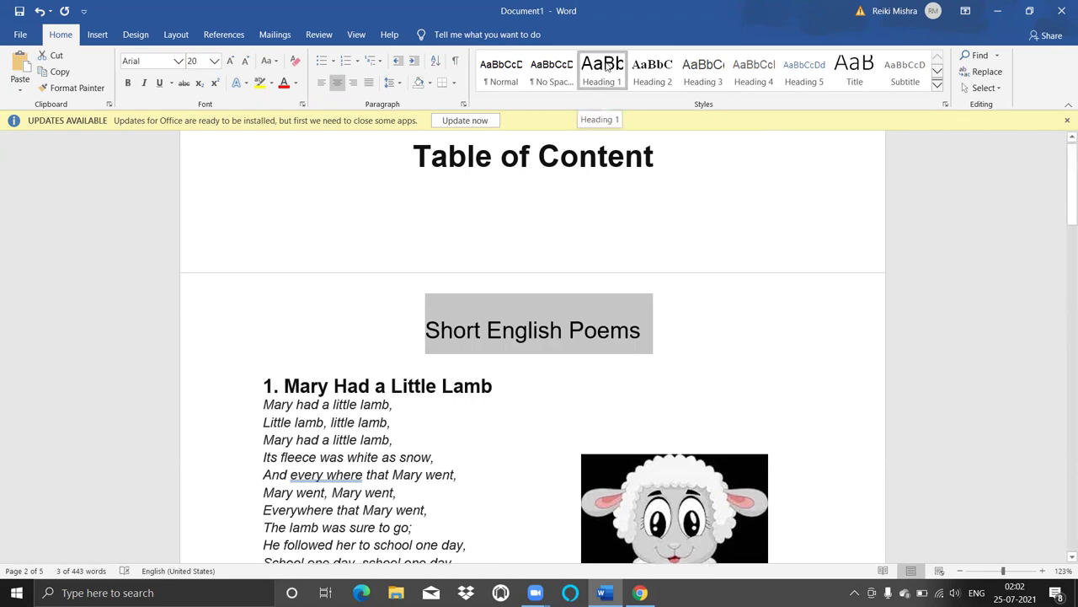
Modify the Heading 1 style to use bold Times New Roman with centred alignment
{"action": "right_click", "coordinate": [606, 66]}
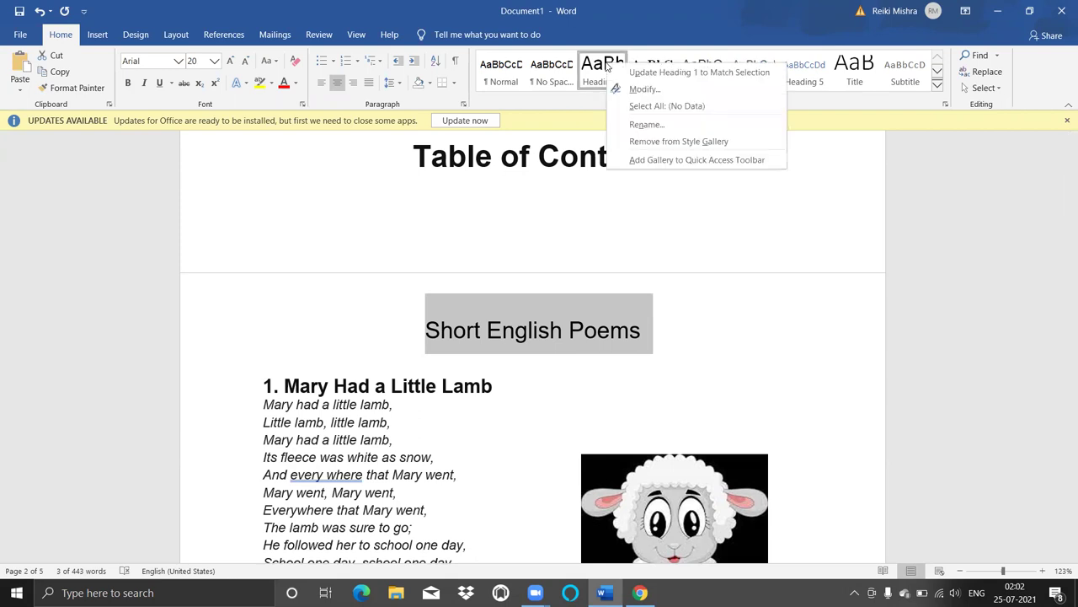
{"action": "left_click", "coordinate": [644, 88]}
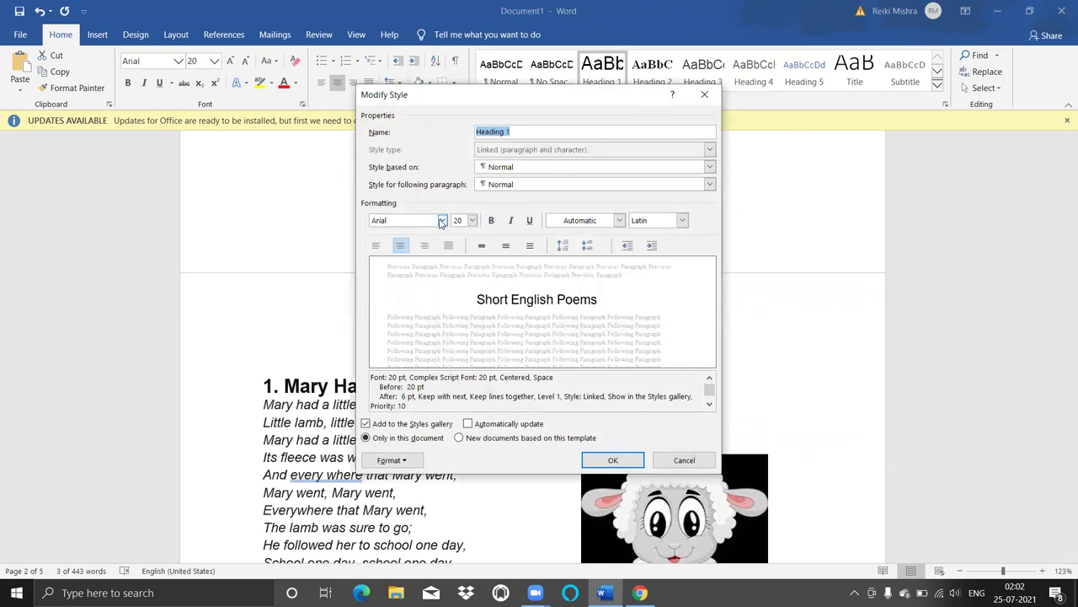
{"action": "left_click", "coordinate": [440, 221]}
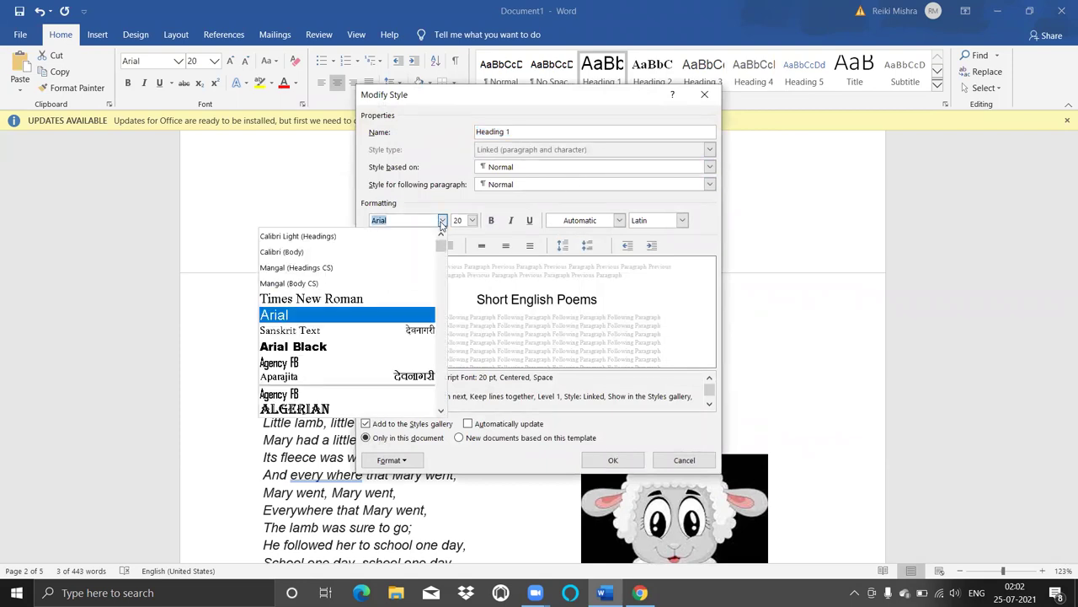
{"action": "left_click", "coordinate": [380, 302]}
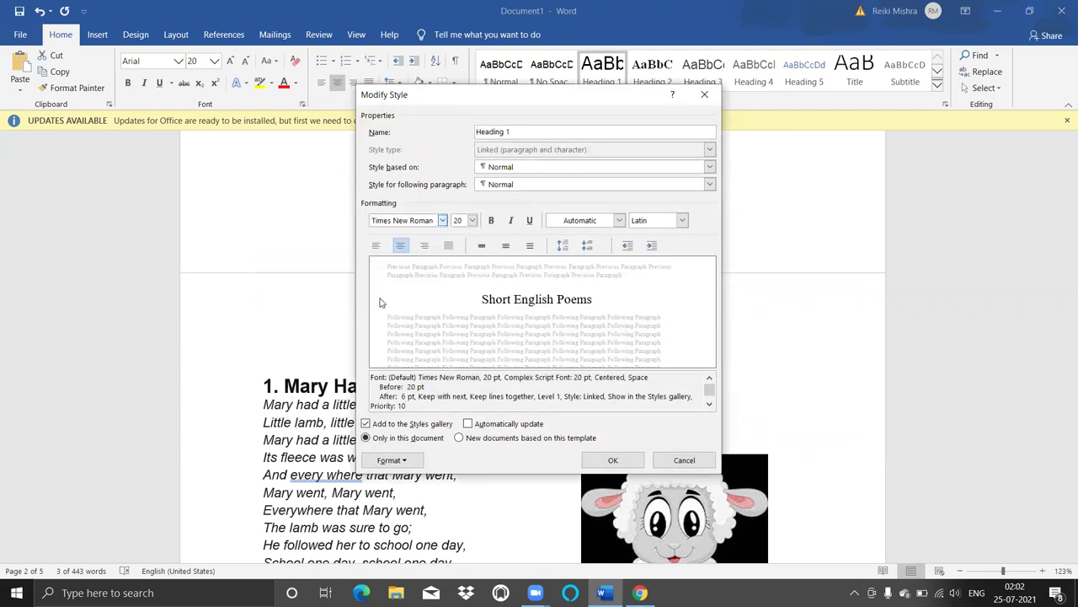
{"action": "left_click", "coordinate": [491, 221]}
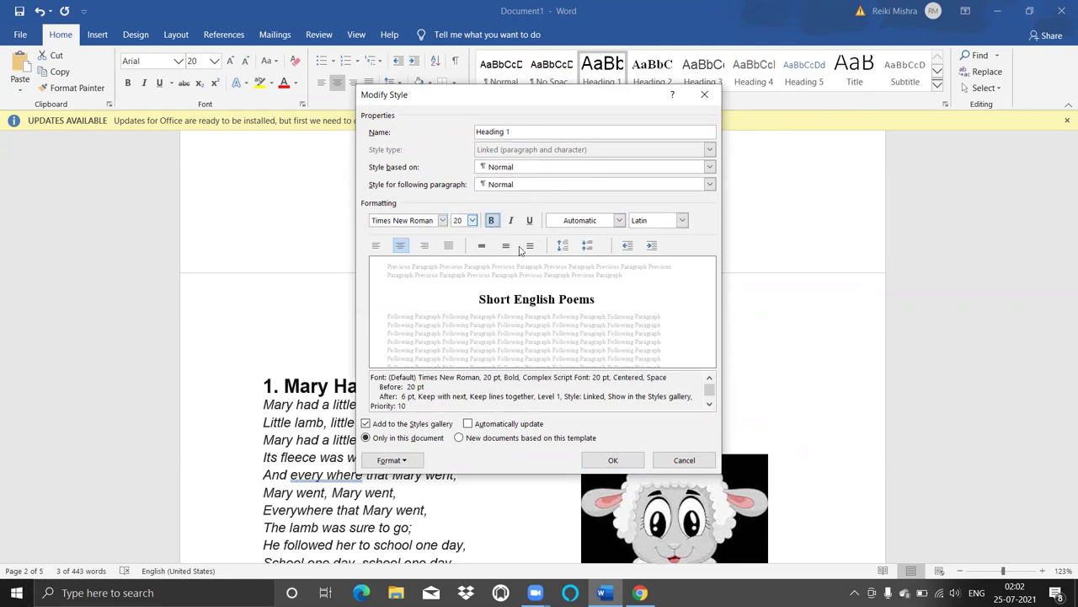
{"action": "left_click", "coordinate": [402, 250]}
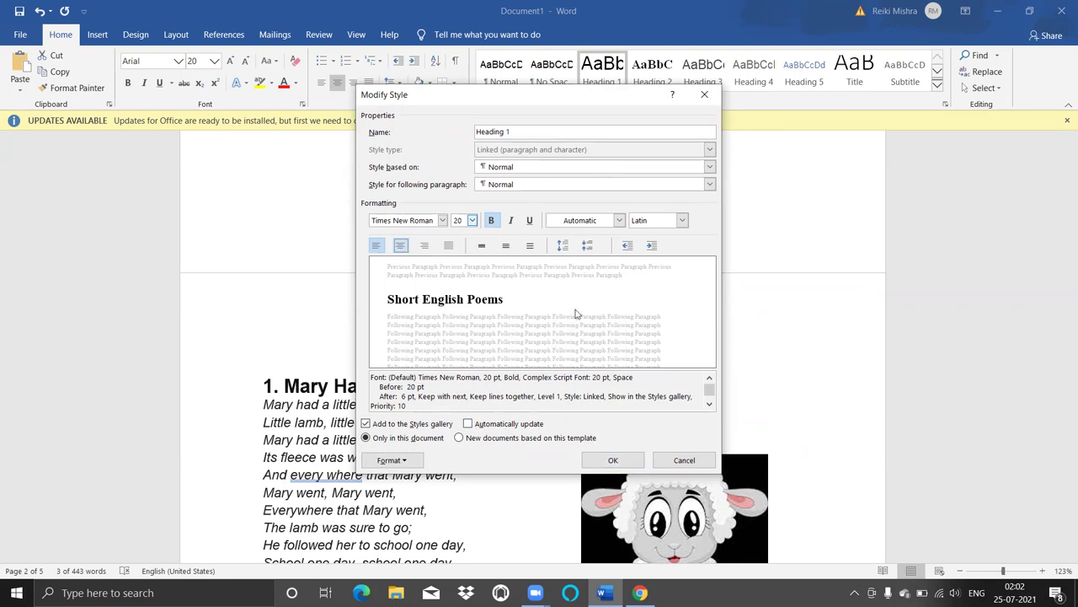
{"action": "left_click", "coordinate": [401, 246]}
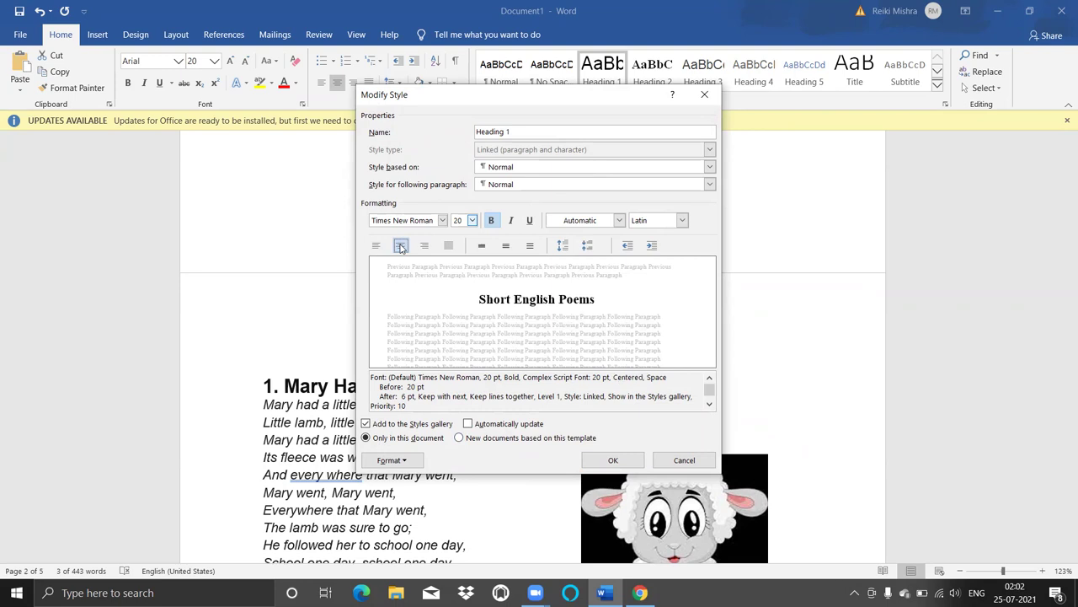
{"action": "left_click", "coordinate": [613, 462]}
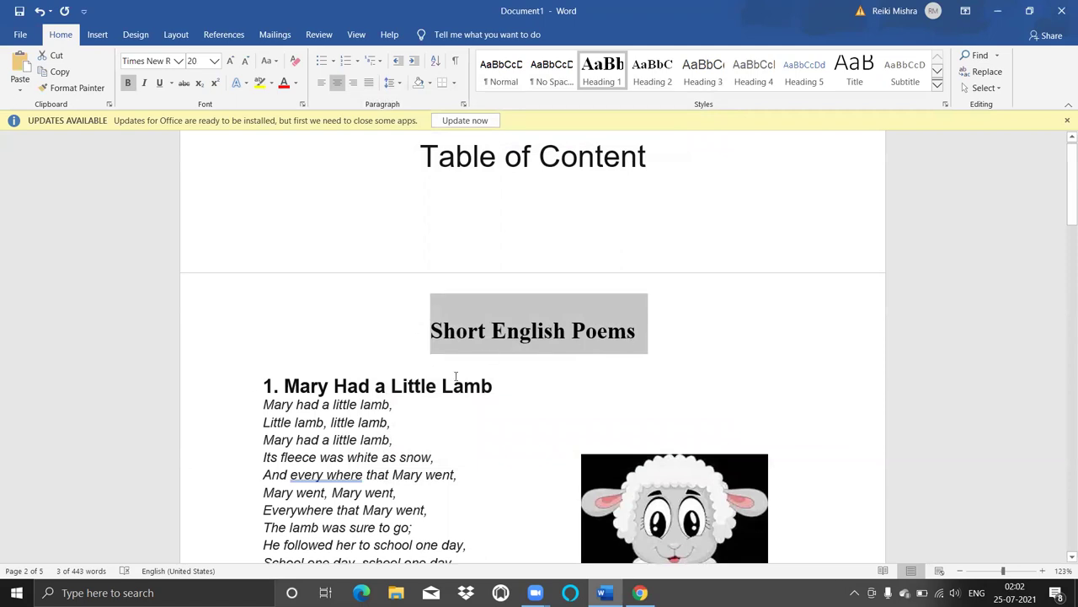
Apply the Heading 2 style to the poem title "1. Mary Had a Little Lamb"
{"action": "left_click", "coordinate": [497, 384]}
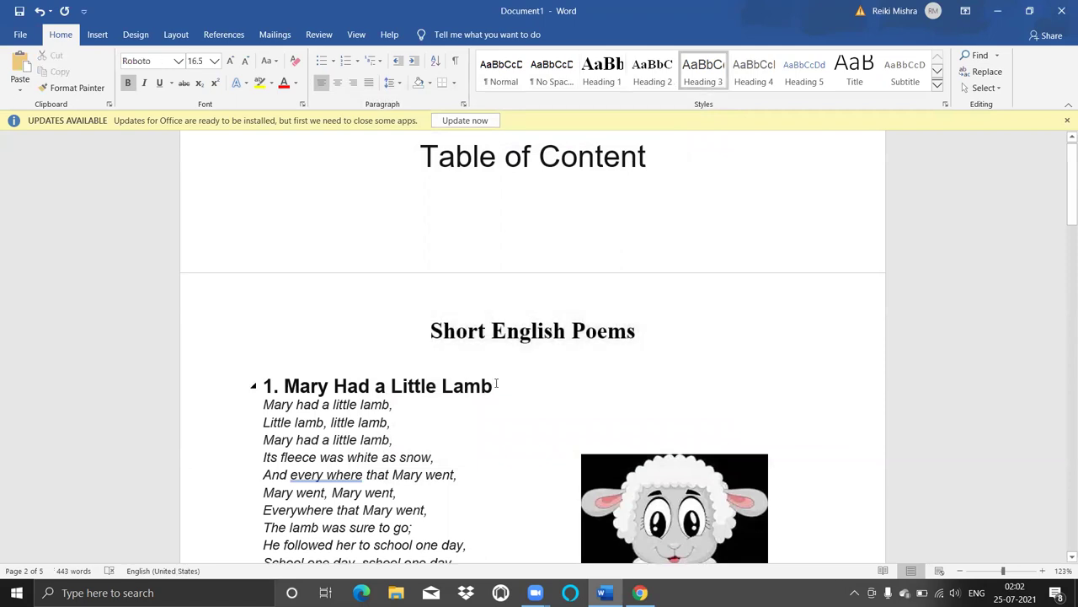
{"action": "key", "text": "shift+Left"}
{"action": "key", "text": "shift+Left"}
{"action": "key", "text": "shift+Left"}
{"action": "key", "text": "shift+Left"}
{"action": "key", "text": "shift+Left"}
{"action": "key", "text": "shift+Left"}
{"action": "key", "text": "shift+Left"}
{"action": "key", "text": "shift+Left"}
{"action": "key", "text": "shift+Left"}
{"action": "key", "text": "shift+Left"}
{"action": "key", "text": "shift+Left"}
{"action": "key", "text": "shift+Left"}
{"action": "key", "text": "shift+Left"}
{"action": "key", "text": "shift+Left"}
{"action": "key", "text": "shift+Left"}
{"action": "key", "text": "shift+Left"}
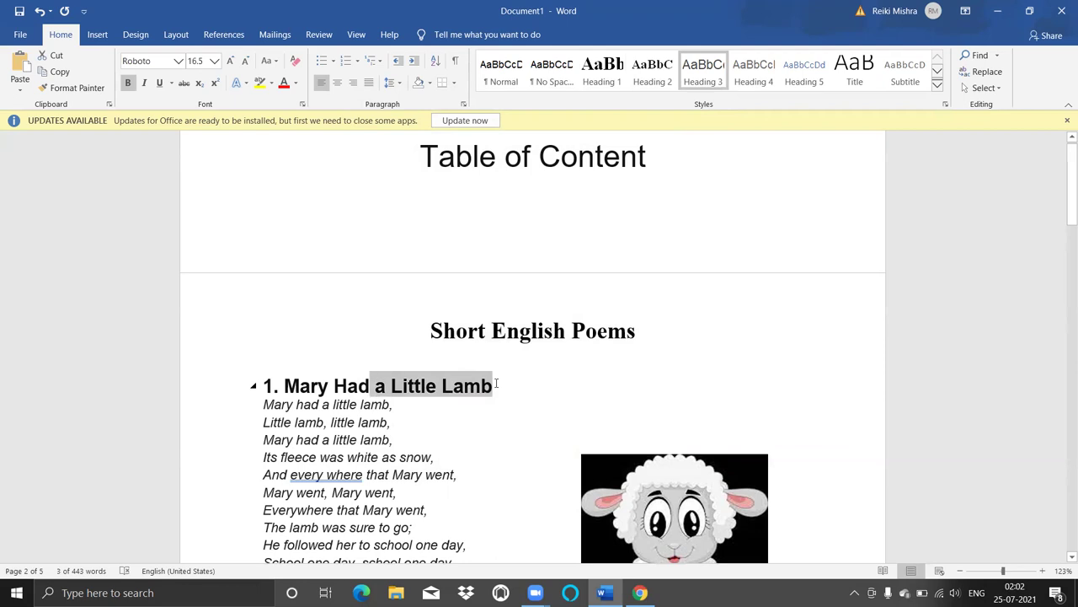
{"action": "key", "text": "shift+Left"}
{"action": "key", "text": "shift+Left"}
{"action": "key", "text": "shift+Left"}
{"action": "key", "text": "shift+Left"}
{"action": "key", "text": "shift+Left"}
{"action": "key", "text": "shift+Left"}
{"action": "key", "text": "shift+Left"}
{"action": "key", "text": "shift+Left"}
{"action": "key", "text": "shift+Left"}
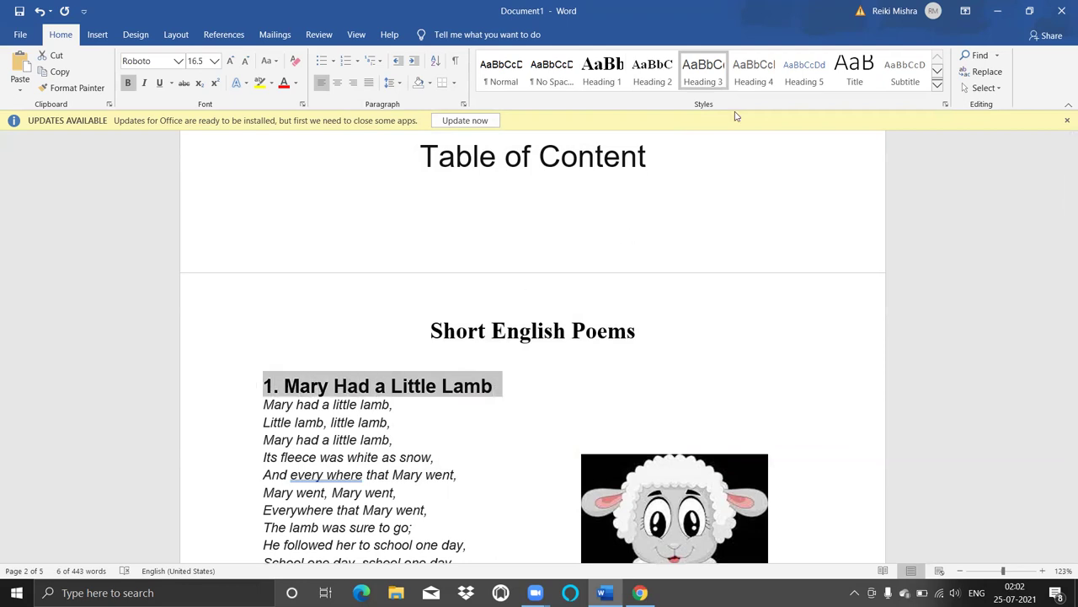
{"action": "left_click", "coordinate": [656, 74]}
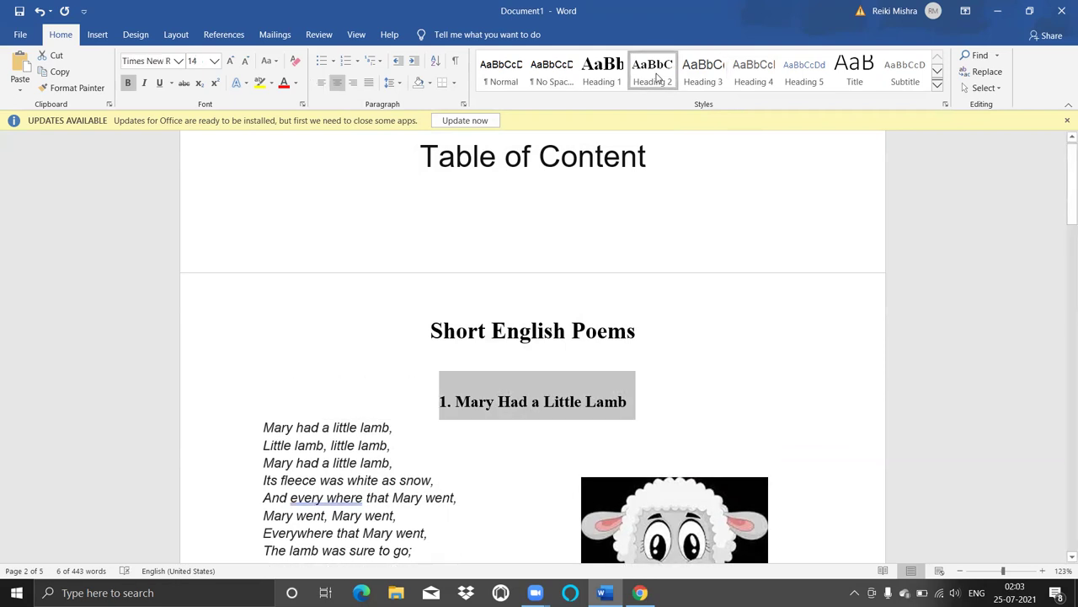
Modify the Heading 2 style to use left alignment
{"action": "right_click", "coordinate": [656, 76]}
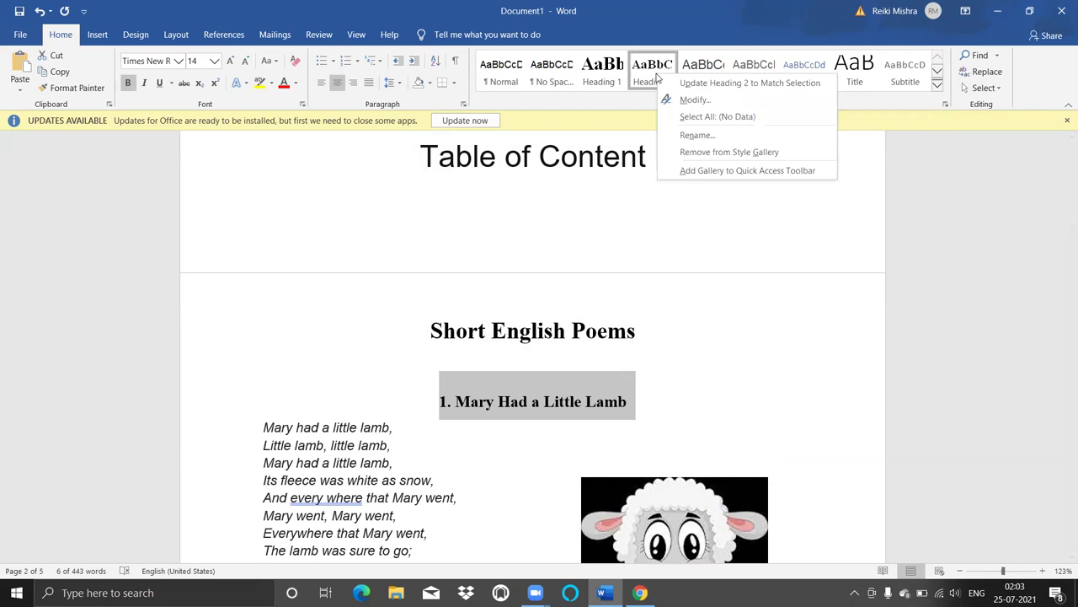
{"action": "left_click", "coordinate": [689, 101]}
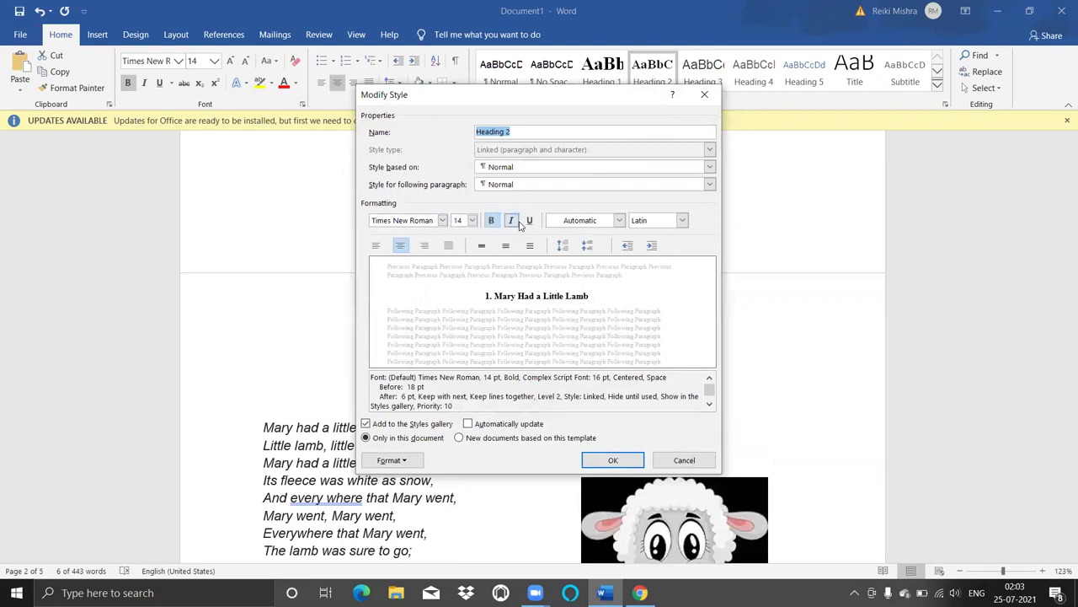
{"action": "left_click", "coordinate": [376, 246]}
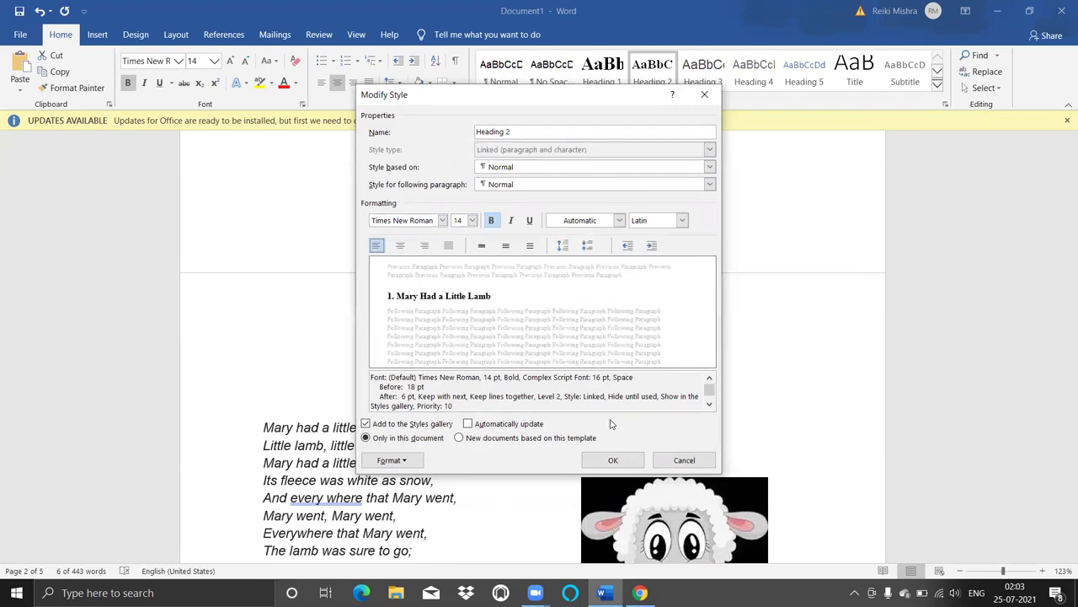
{"action": "left_click", "coordinate": [613, 461]}
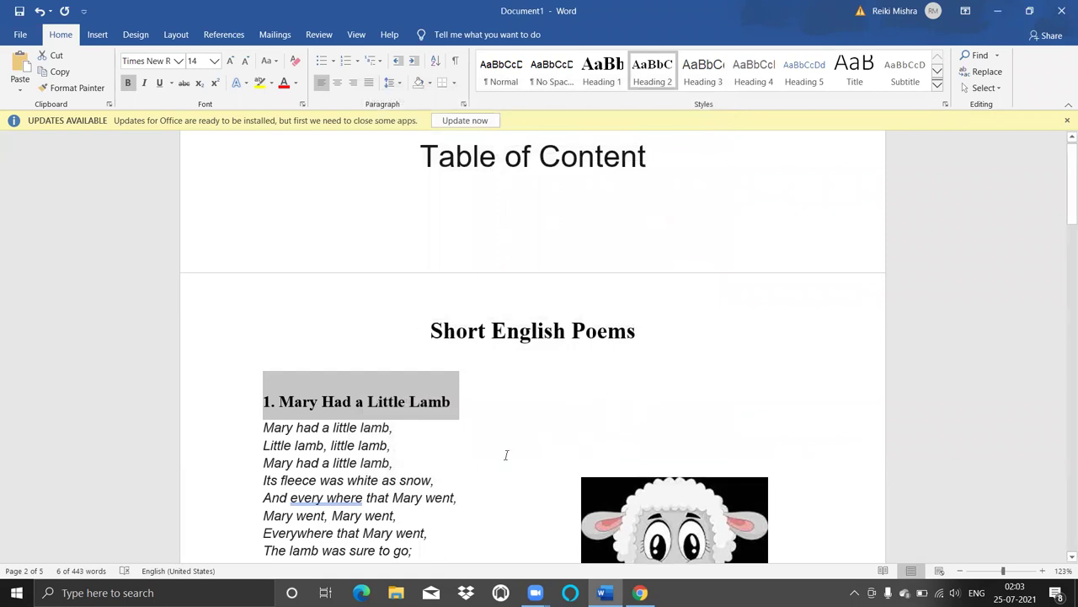
Apply the Heading 2 style to the poem title "2. Twinkle, Twinkle Little Star"
{"action": "key", "text": "Down"}
{"action": "key", "text": "Down"}
{"action": "key", "text": "Down"}
{"action": "key", "text": "Down"}
{"action": "key", "text": "Down"}
{"action": "key", "text": "Down"}
{"action": "key", "text": "Down"}
{"action": "key", "text": "Down"}
{"action": "key", "text": "Down"}
{"action": "key", "text": "Down"}
{"action": "key", "text": "Down"}
{"action": "key", "text": "Down"}
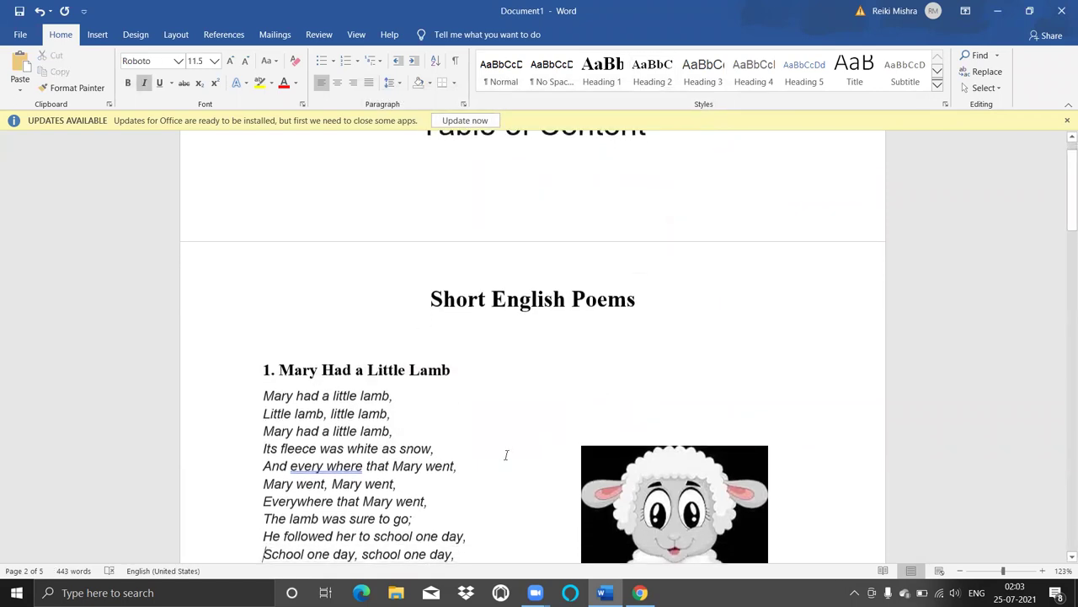
{"action": "key", "text": "Down"}
{"action": "key", "text": "Down"}
{"action": "key", "text": "Down"}
{"action": "key", "text": "Down"}
{"action": "key", "text": "Down"}
{"action": "key", "text": "Down"}
{"action": "key", "text": "Down"}
{"action": "key", "text": "Down"}
{"action": "key", "text": "Down"}
{"action": "key", "text": "Down"}
{"action": "key", "text": "Down"}
{"action": "key", "text": "Down"}
{"action": "key", "text": "Down"}
{"action": "key", "text": "Down"}
{"action": "key", "text": "Down"}
{"action": "key", "text": "Down"}
{"action": "key", "text": "Down"}
{"action": "key", "text": "Down"}
{"action": "key", "text": "Down"}
{"action": "key", "text": "Down"}
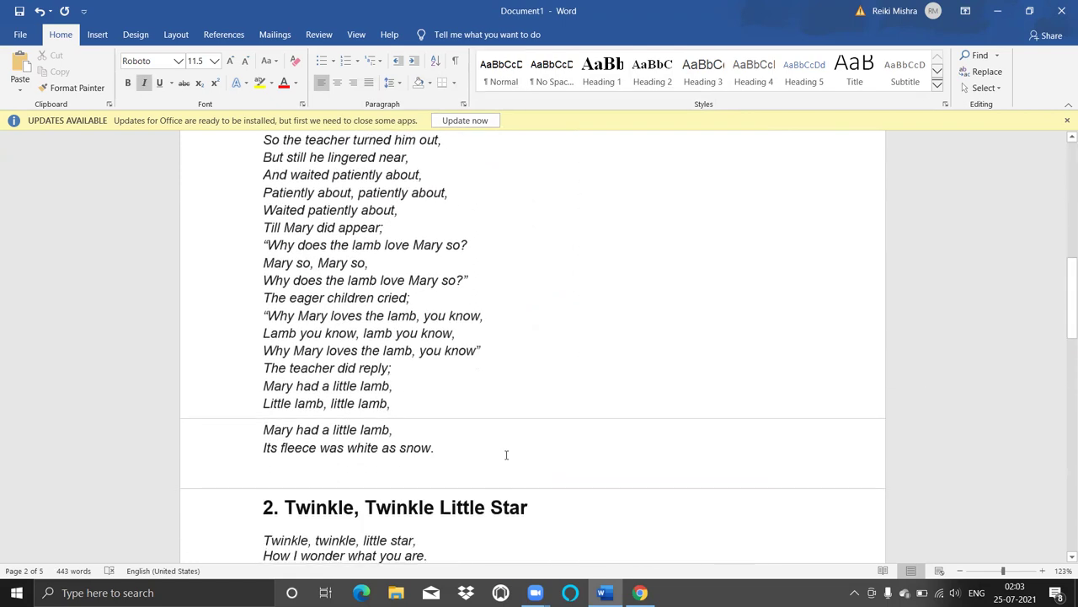
{"action": "left_click", "coordinate": [536, 383]}
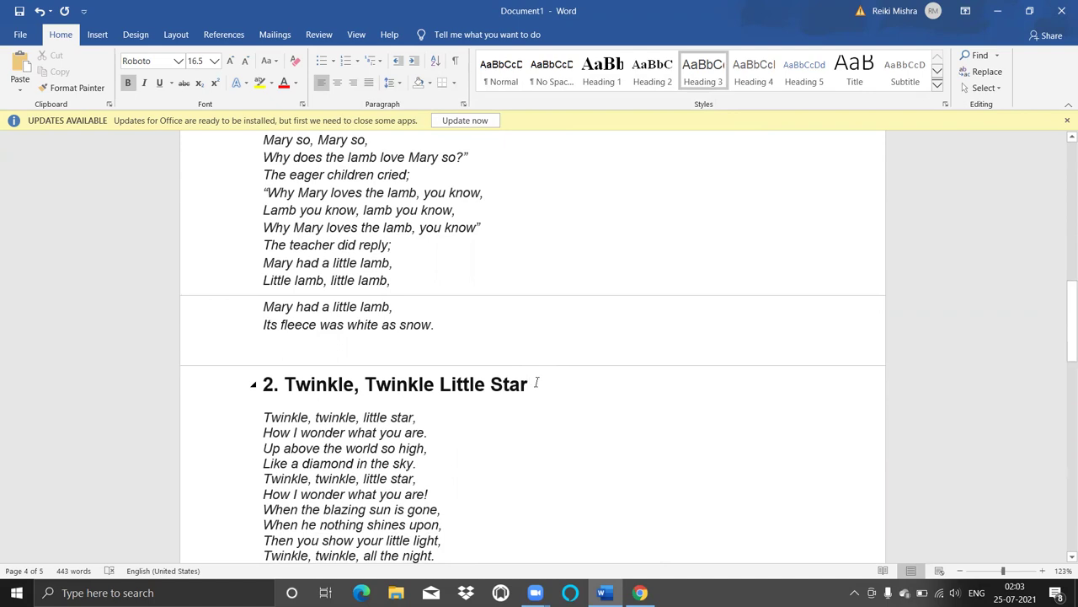
{"action": "triple_click", "coordinate": [537, 384]}
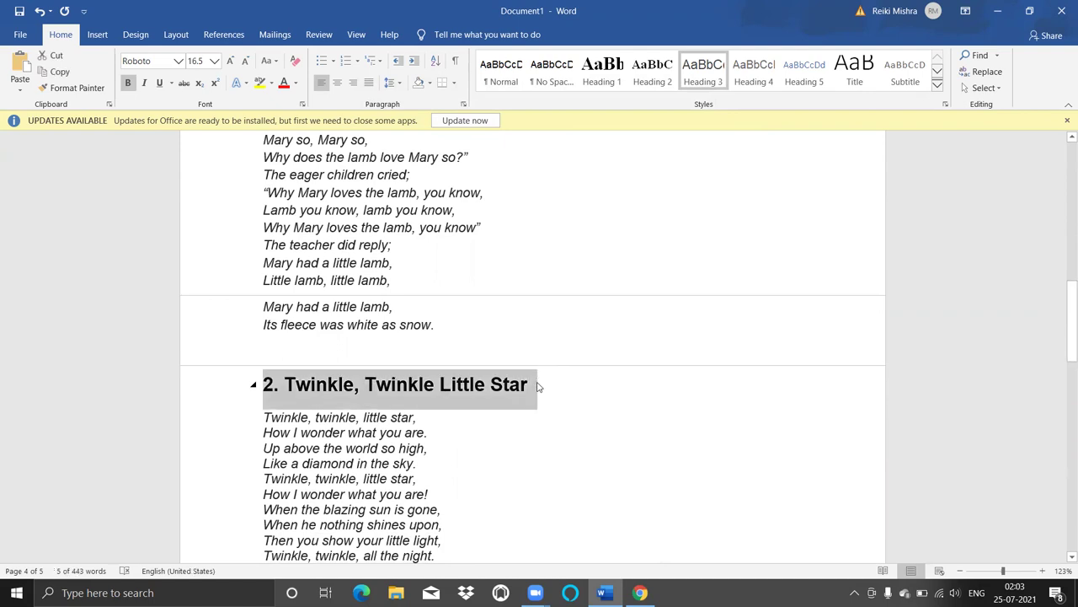
{"action": "left_click", "coordinate": [657, 80]}
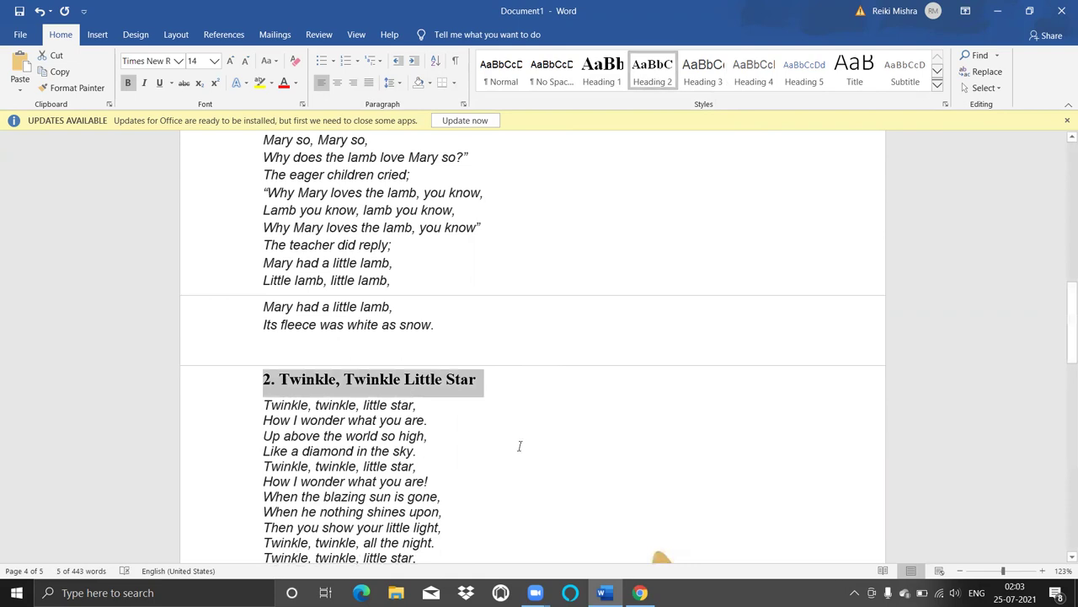
Apply the Heading 2 style to the poem title "3. Jack And Jill"
{"action": "key", "text": "Down"}
{"action": "key", "text": "Down"}
{"action": "key", "text": "Down"}
{"action": "key", "text": "Down"}
{"action": "key", "text": "Down"}
{"action": "key", "text": "Down"}
{"action": "key", "text": "Down"}
{"action": "key", "text": "Down"}
{"action": "key", "text": "Down"}
{"action": "key", "text": "Down"}
{"action": "key", "text": "Down"}
{"action": "key", "text": "Down"}
{"action": "key", "text": "Down"}
{"action": "key", "text": "Down"}
{"action": "key", "text": "Down"}
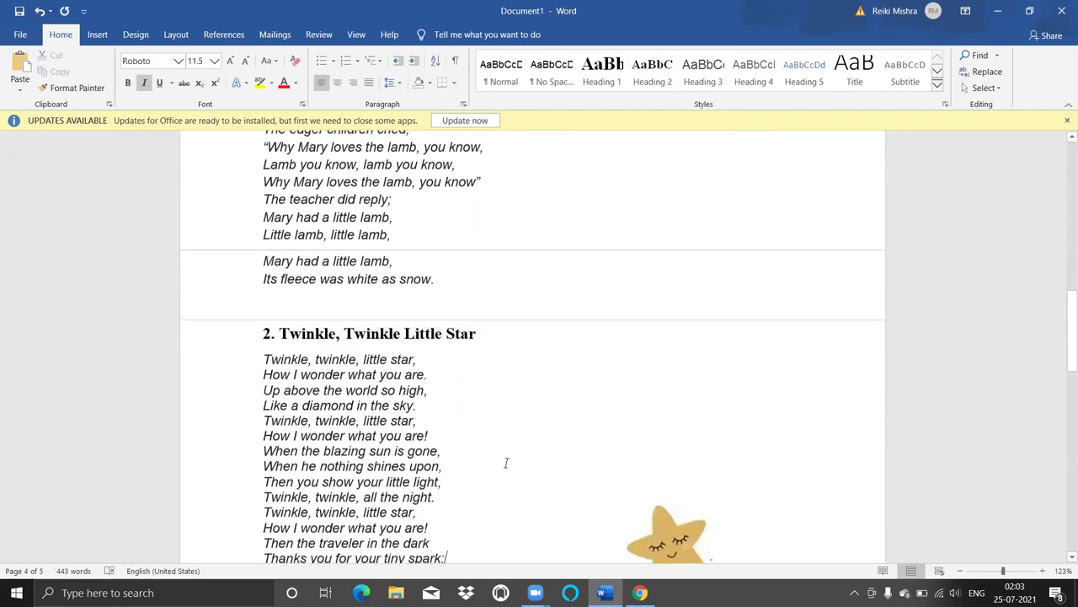
{"action": "key", "text": "Down"}
{"action": "key", "text": "Down"}
{"action": "key", "text": "Down"}
{"action": "key", "text": "Down"}
{"action": "key", "text": "Down"}
{"action": "key", "text": "Down"}
{"action": "key", "text": "Down"}
{"action": "key", "text": "Down"}
{"action": "key", "text": "Down"}
{"action": "key", "text": "Down"}
{"action": "key", "text": "Down"}
{"action": "key", "text": "Down"}
{"action": "key", "text": "Down"}
{"action": "key", "text": "Down"}
{"action": "key", "text": "Down"}
{"action": "key", "text": "Down"}
{"action": "key", "text": "Down"}
{"action": "key", "text": "Down"}
{"action": "key", "text": "Down"}
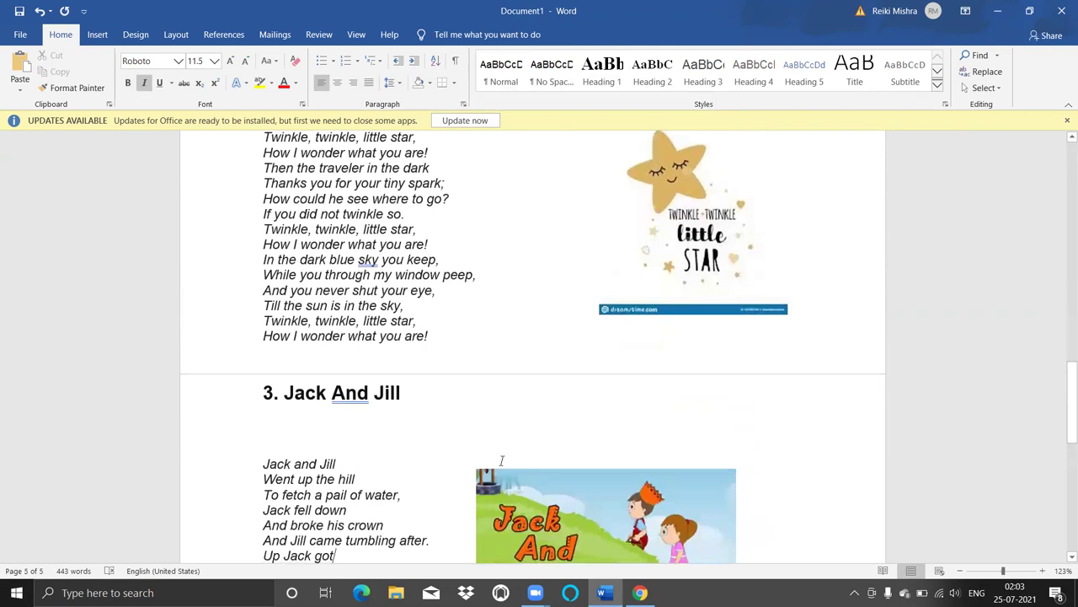
{"action": "left_click", "coordinate": [432, 386]}
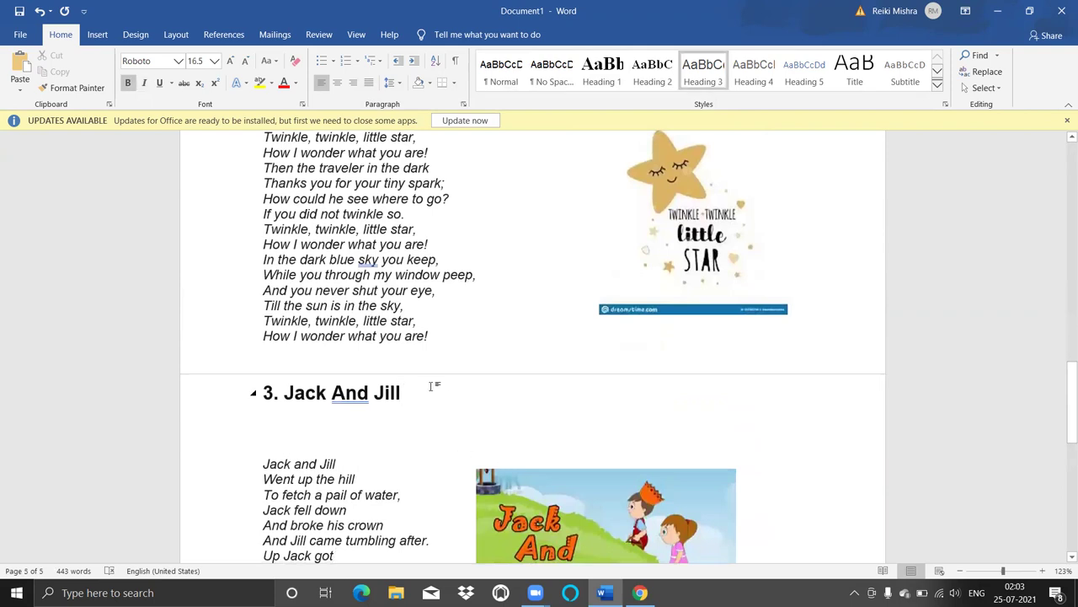
{"action": "triple_click", "coordinate": [432, 386]}
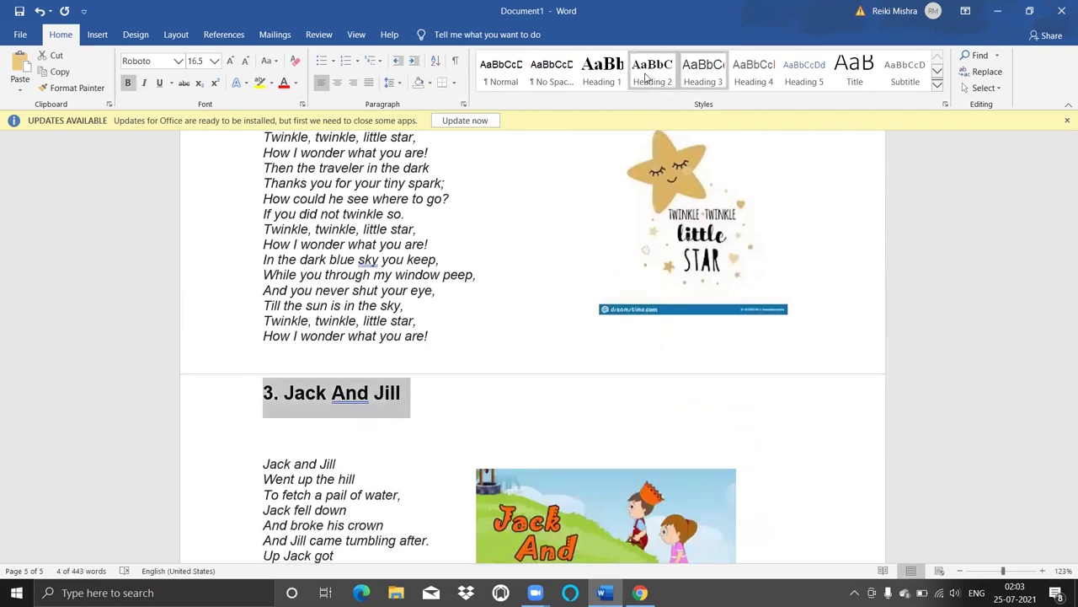
{"action": "left_click", "coordinate": [647, 76]}
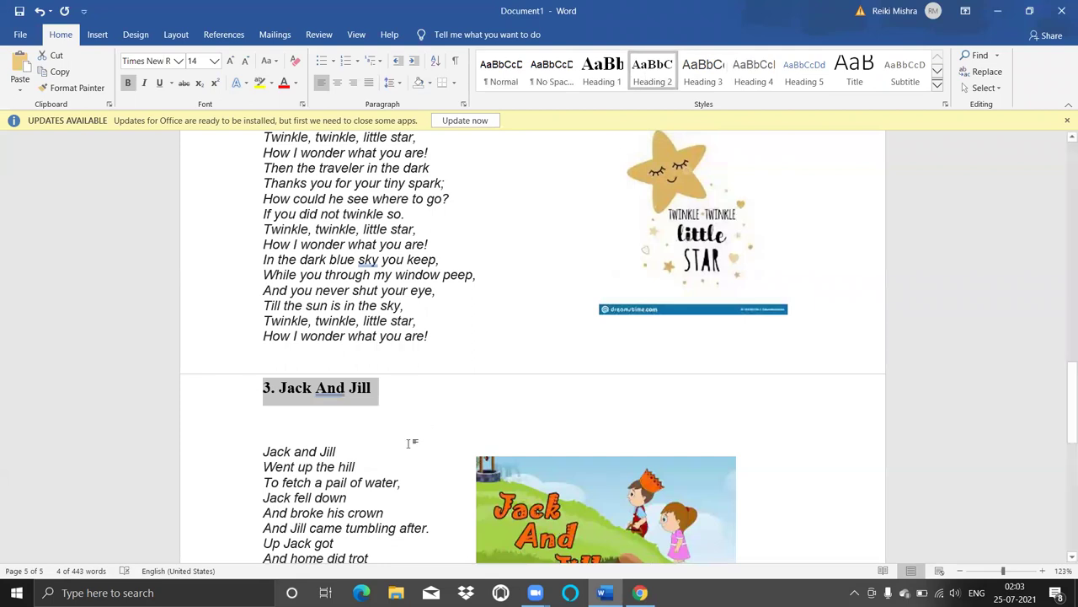
Apply the Heading 2 style to the poem title "4. Baa, Baa Black Sheep"
{"action": "key", "text": "Page_Down"}
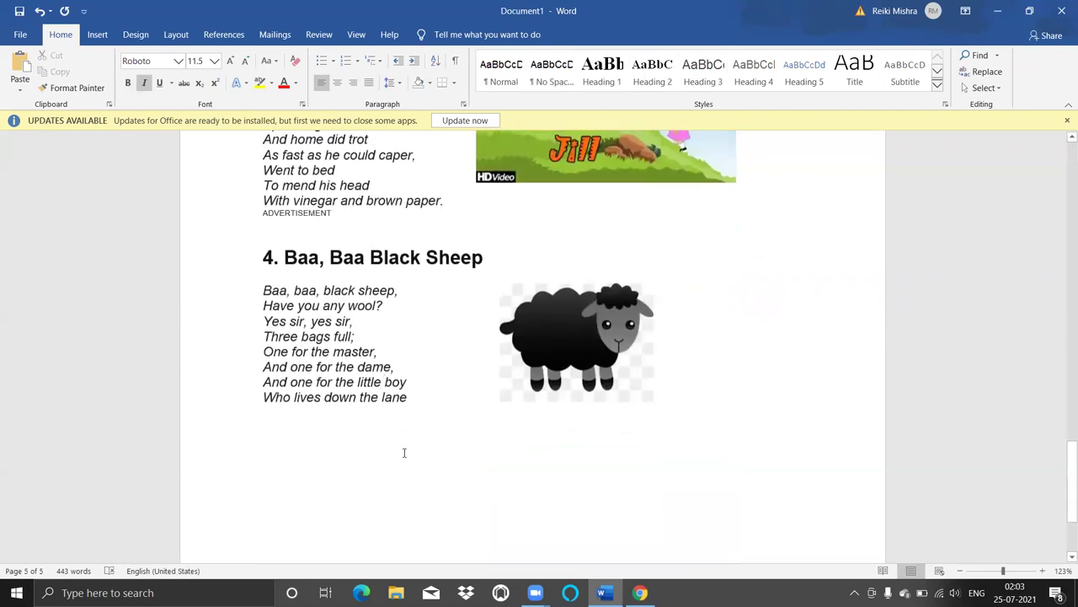
{"action": "left_click", "coordinate": [493, 263]}
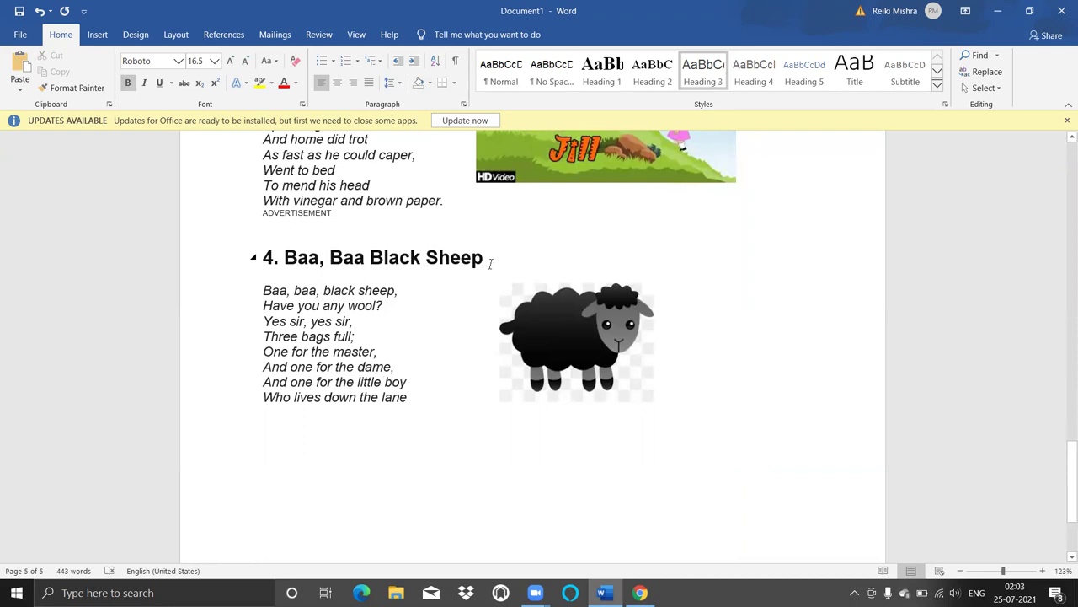
{"action": "triple_click", "coordinate": [491, 263]}
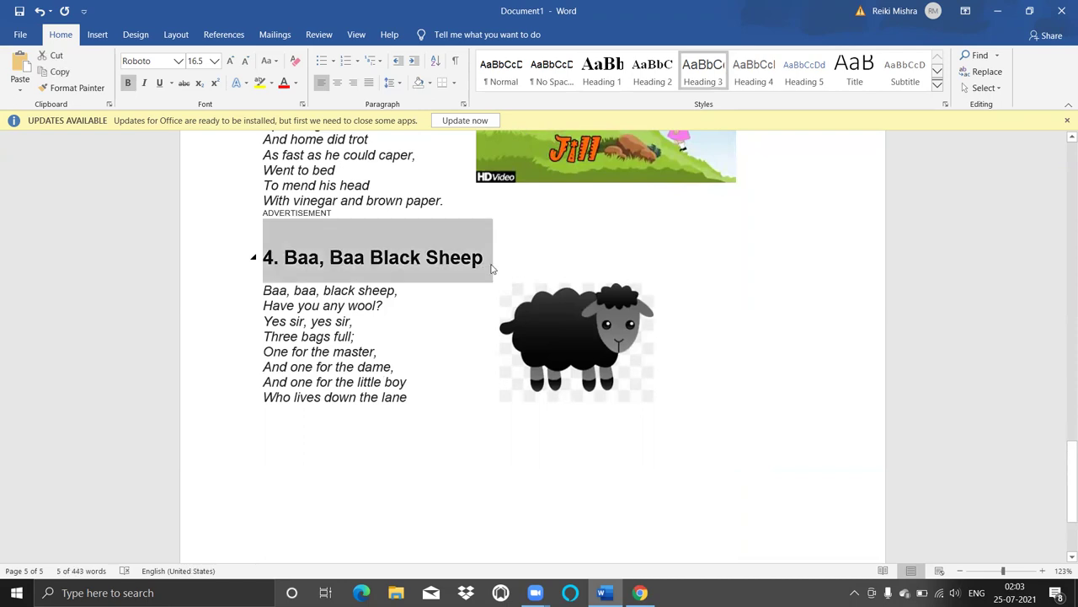
{"action": "left_click", "coordinate": [655, 72]}
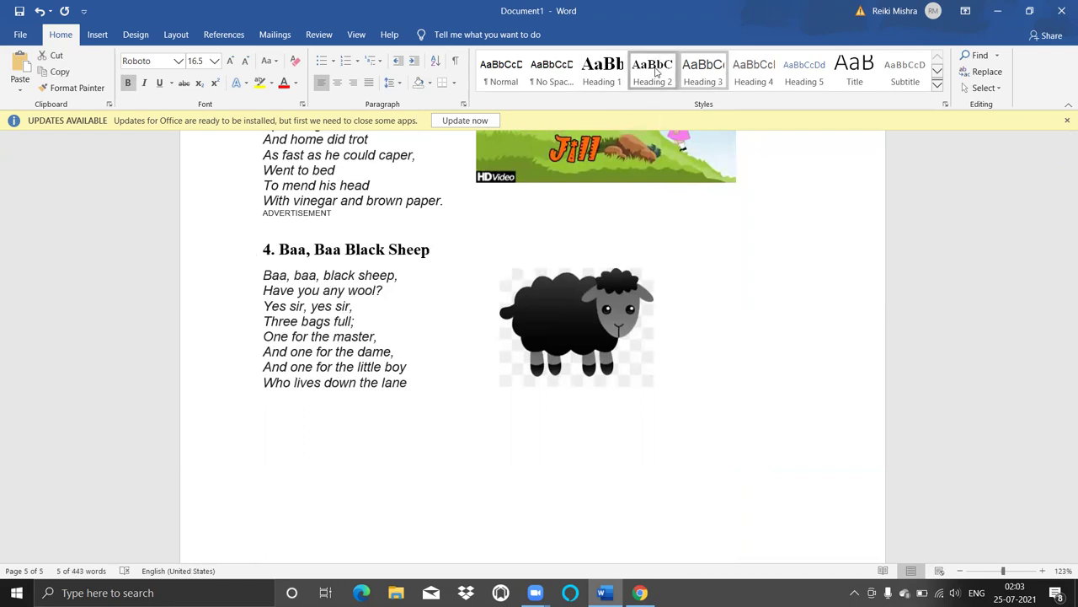
{"action": "left_click", "coordinate": [832, 206]}
Place the cursor on the empty line below the "Table of Content" title on the first page
{"action": "scroll", "coordinate": [830, 206], "scroll_direction": "up", "scroll_amount": 3}
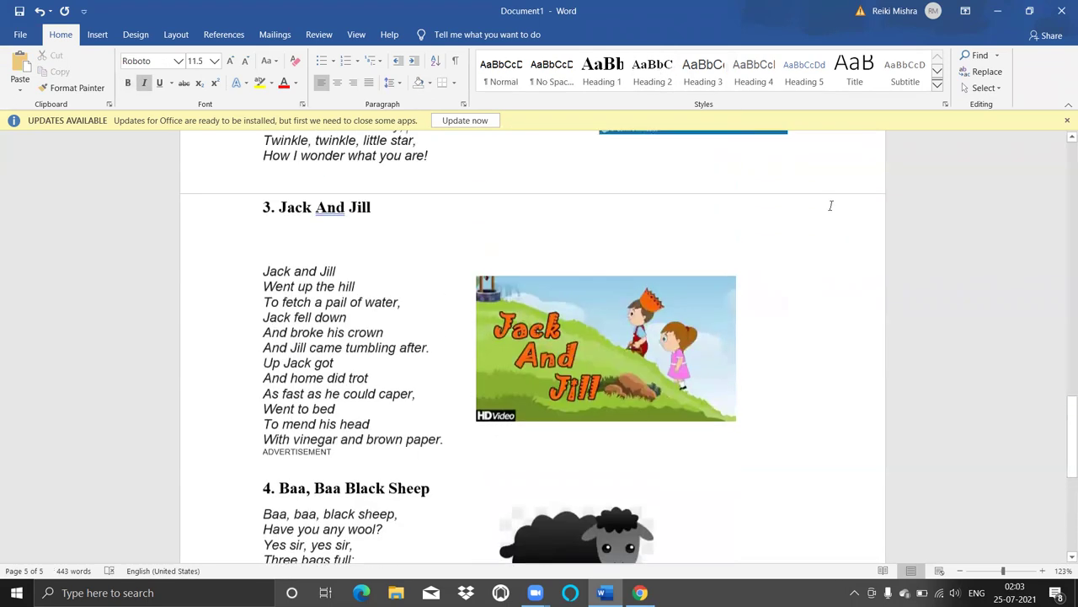
{"action": "key", "text": "Up"}
{"action": "key", "text": "Up"}
{"action": "key", "text": "Up"}
{"action": "key", "text": "Up"}
{"action": "key", "text": "Up"}
{"action": "key", "text": "Up"}
{"action": "key", "text": "Up"}
{"action": "key", "text": "Up"}
{"action": "key", "text": "Up"}
{"action": "key", "text": "Up"}
{"action": "key", "text": "Up"}
{"action": "key", "text": "Up"}
{"action": "key", "text": "Up"}
{"action": "key", "text": "Up"}
{"action": "key", "text": "Up"}
{"action": "key", "text": "Up"}
{"action": "key", "text": "Up"}
{"action": "key", "text": "Up"}
{"action": "key", "text": "Up"}
{"action": "key", "text": "Up"}
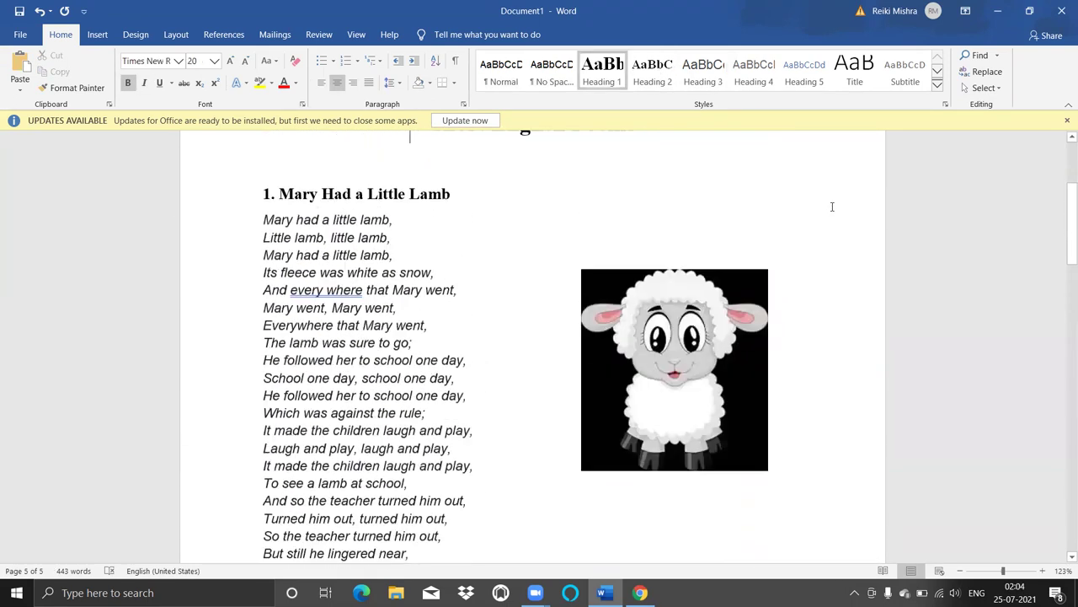
{"action": "key", "text": "Up"}
{"action": "key", "text": "Up"}
{"action": "key", "text": "Up"}
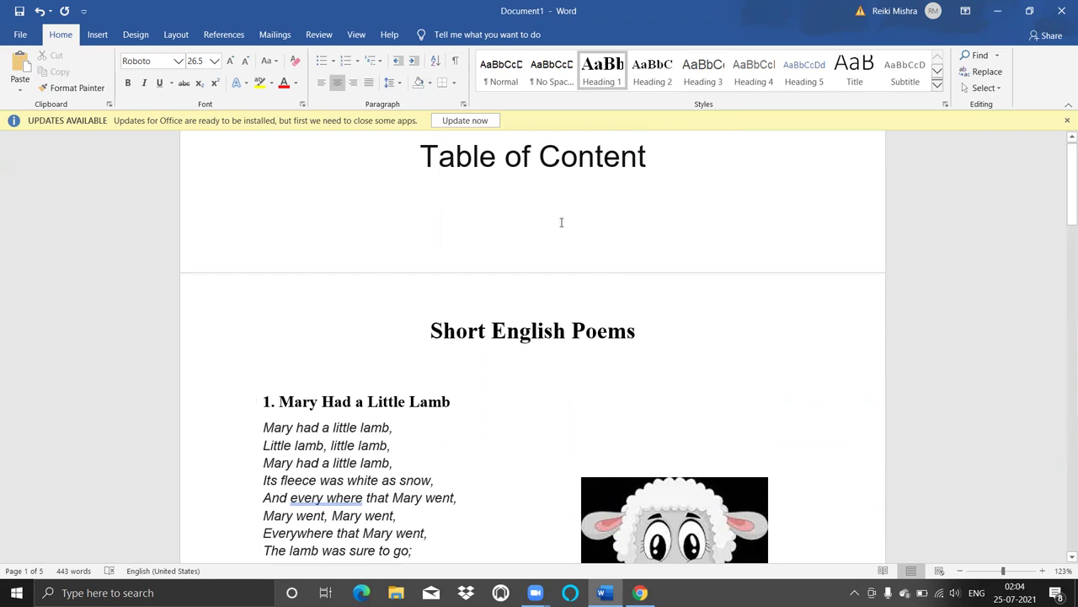
{"action": "left_click", "coordinate": [548, 198]}
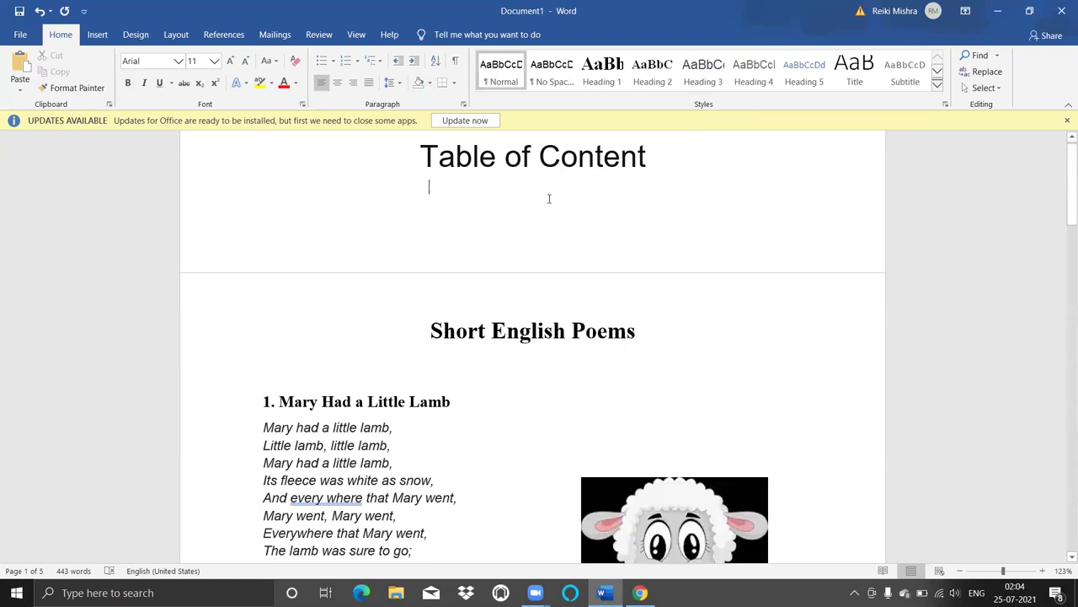
Open the custom table of contents settings and keep the dotted tab leader
{"action": "left_click", "coordinate": [228, 37]}
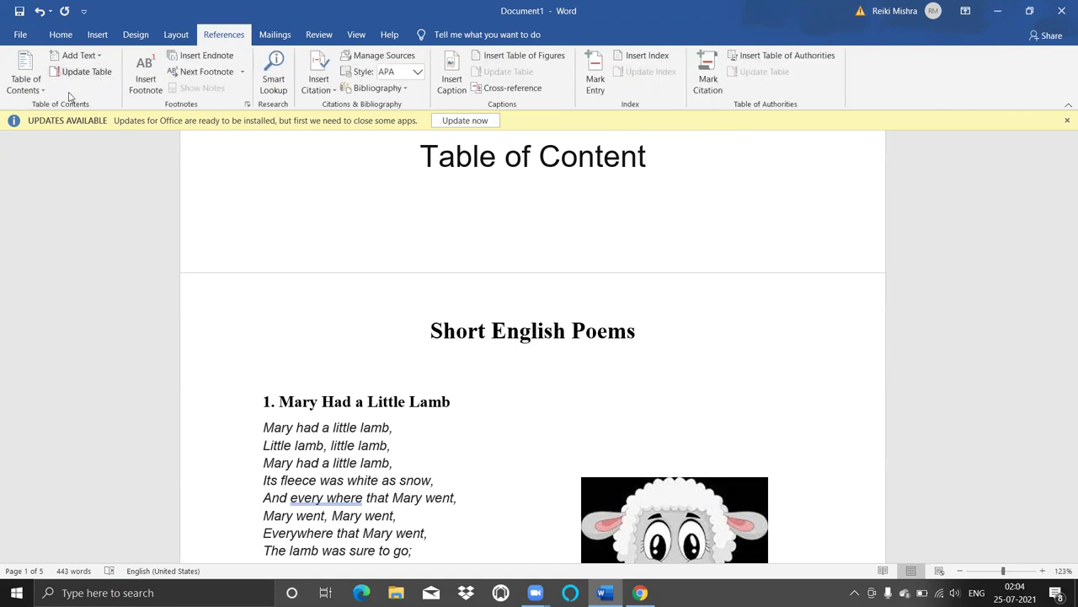
{"action": "left_click", "coordinate": [26, 83]}
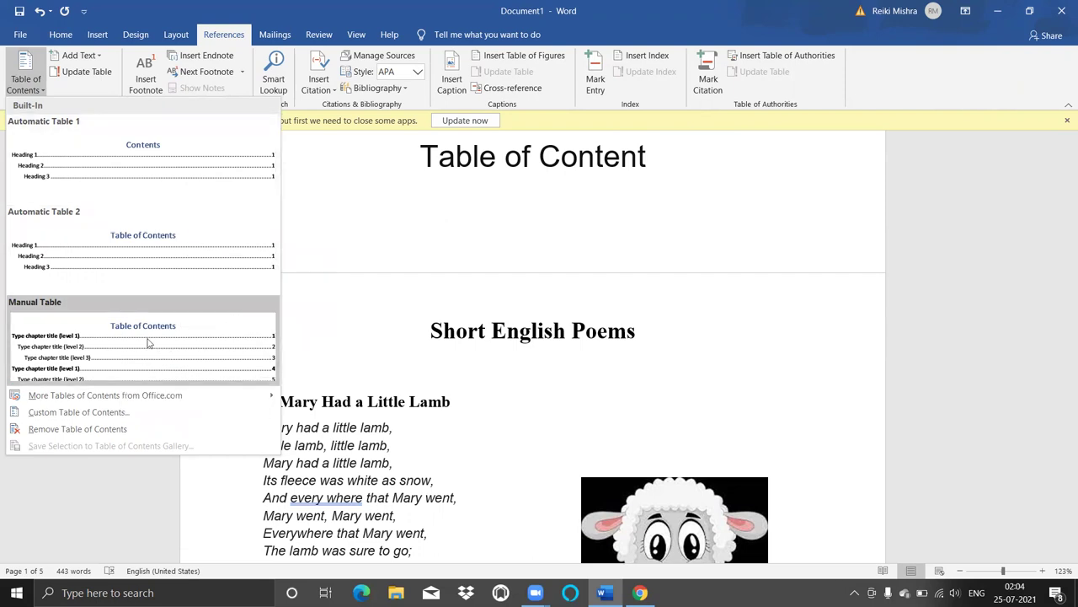
{"action": "left_click", "coordinate": [117, 412]}
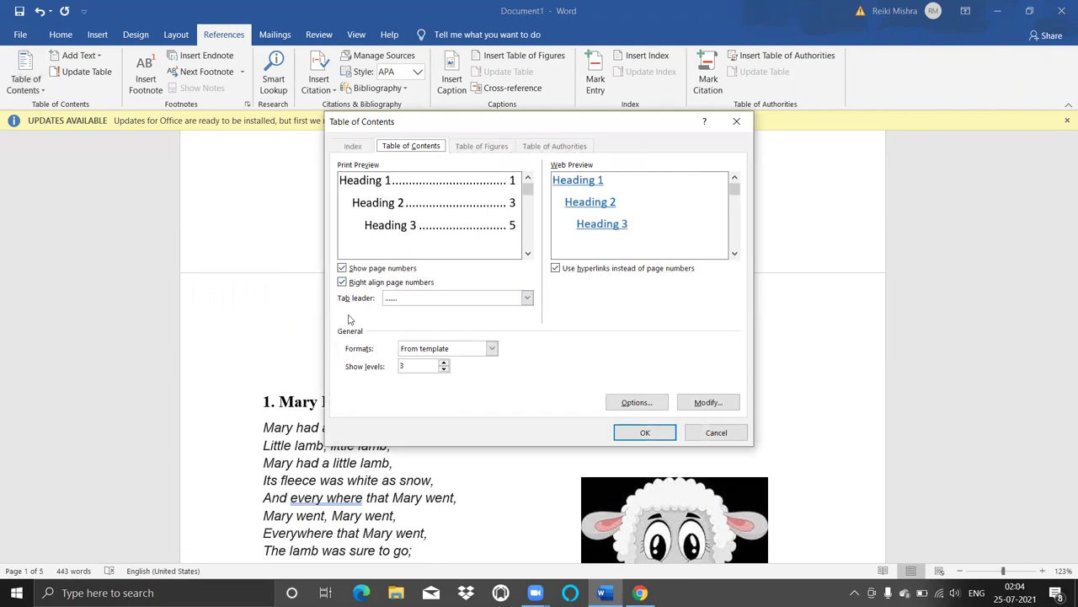
{"action": "left_click", "coordinate": [527, 300]}
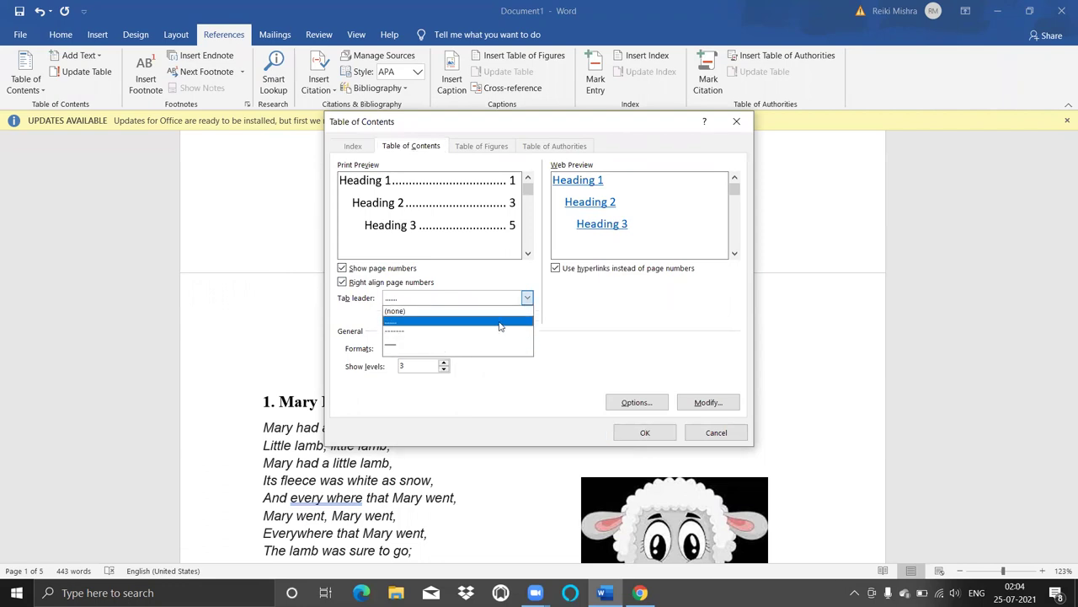
{"action": "left_click", "coordinate": [351, 321]}
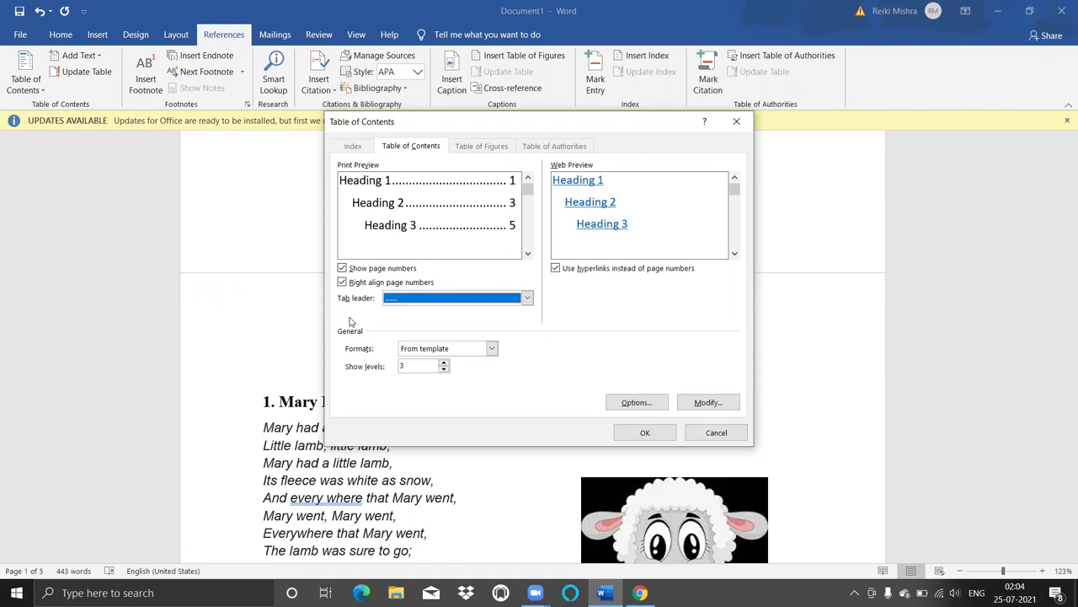
Set the table of contents to show 2 levels and insert it into the document
{"action": "left_click", "coordinate": [444, 363]}
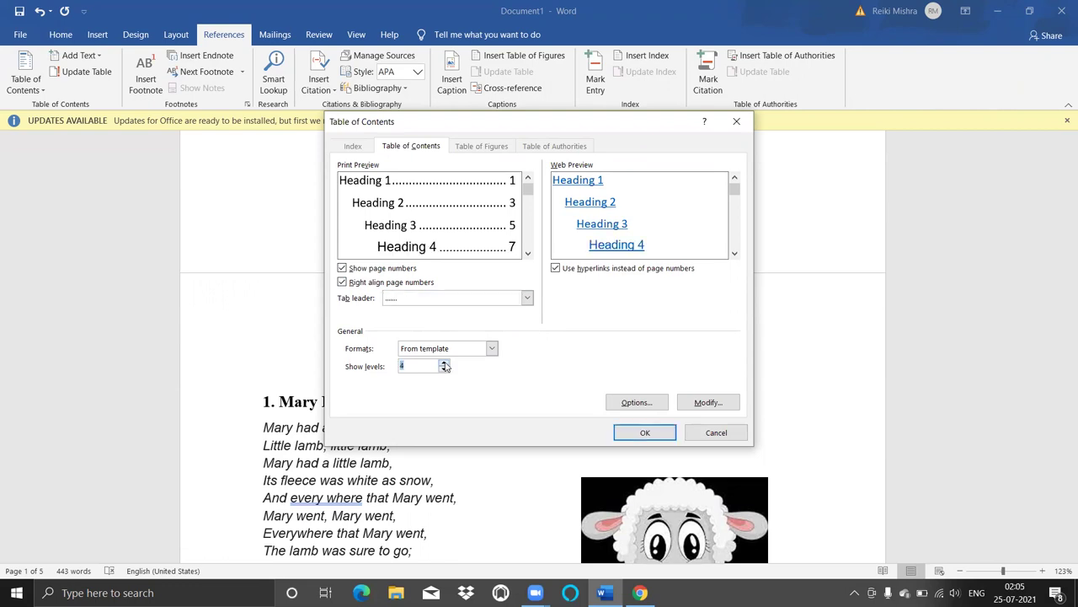
{"action": "left_click", "coordinate": [444, 363]}
{"action": "left_click", "coordinate": [444, 363]}
{"action": "left_click", "coordinate": [444, 369]}
{"action": "left_click", "coordinate": [444, 369]}
{"action": "left_click", "coordinate": [444, 369]}
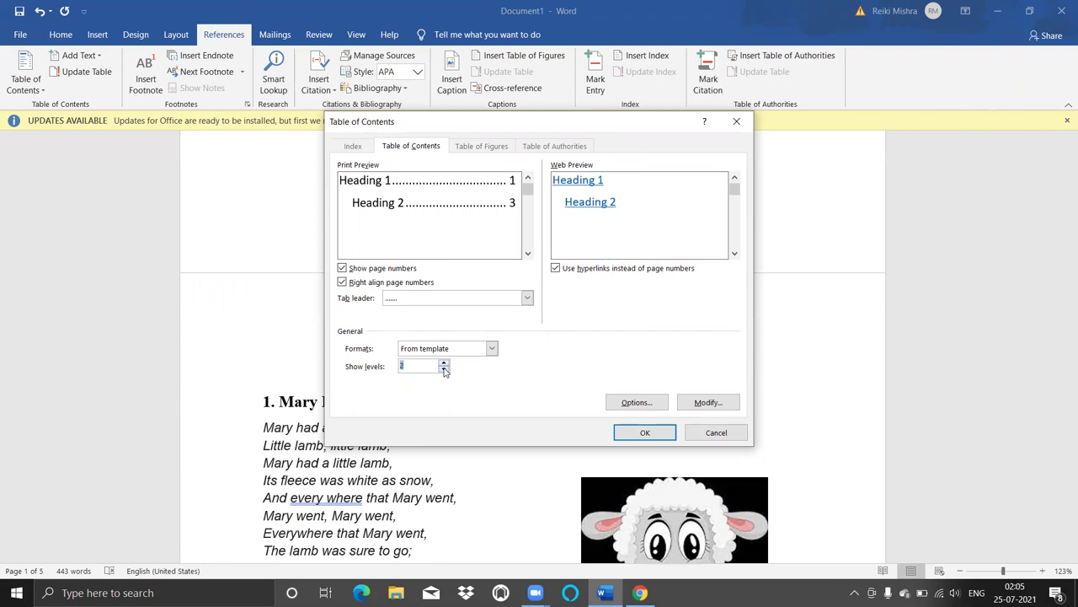
{"action": "left_click", "coordinate": [444, 369]}
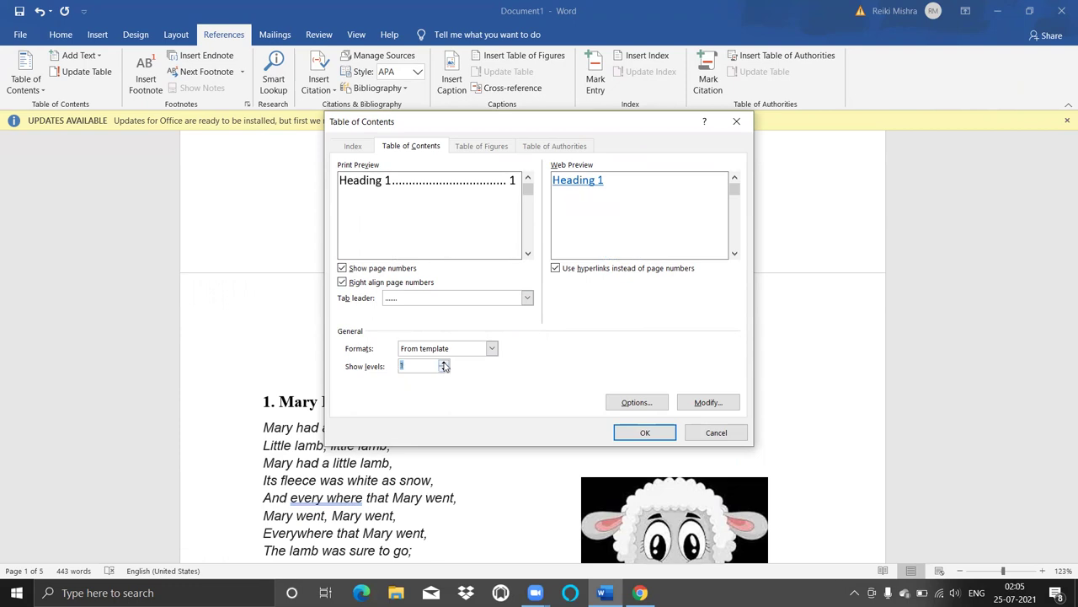
{"action": "left_click", "coordinate": [444, 364]}
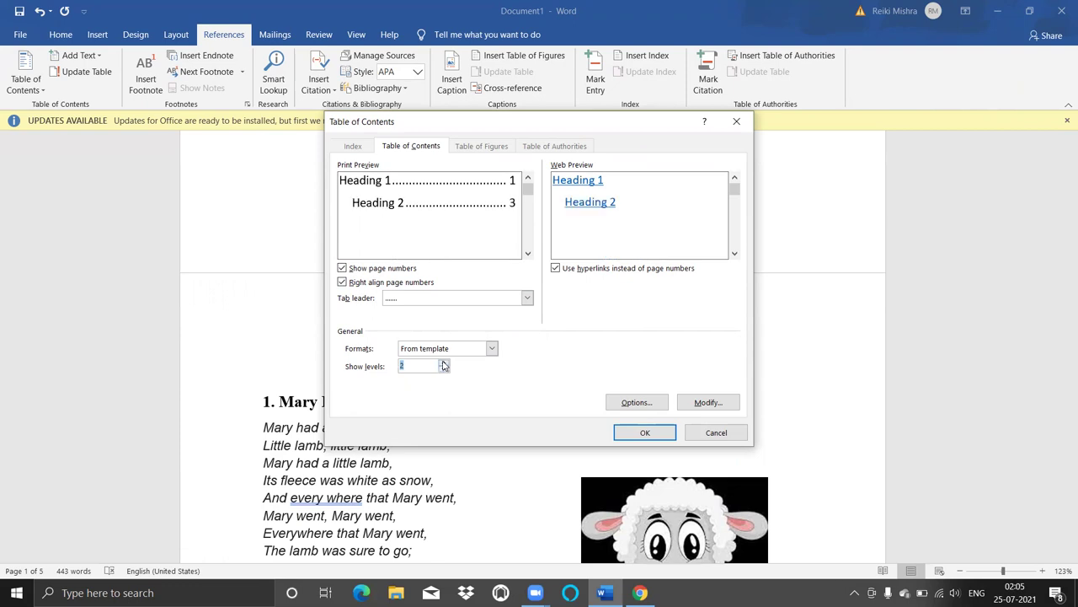
{"action": "left_click", "coordinate": [419, 364]}
{"action": "left_click", "coordinate": [651, 433]}
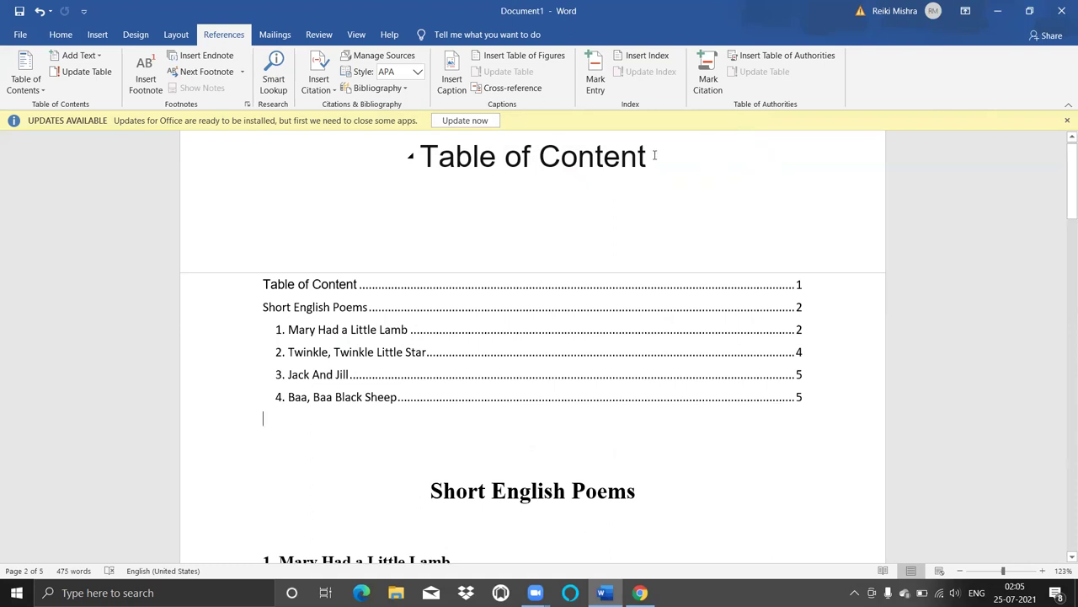
Delete the "Table of Content" title above the inserted table of contents
{"action": "left_click", "coordinate": [654, 155]}
{"action": "left_click", "coordinate": [805, 284]}
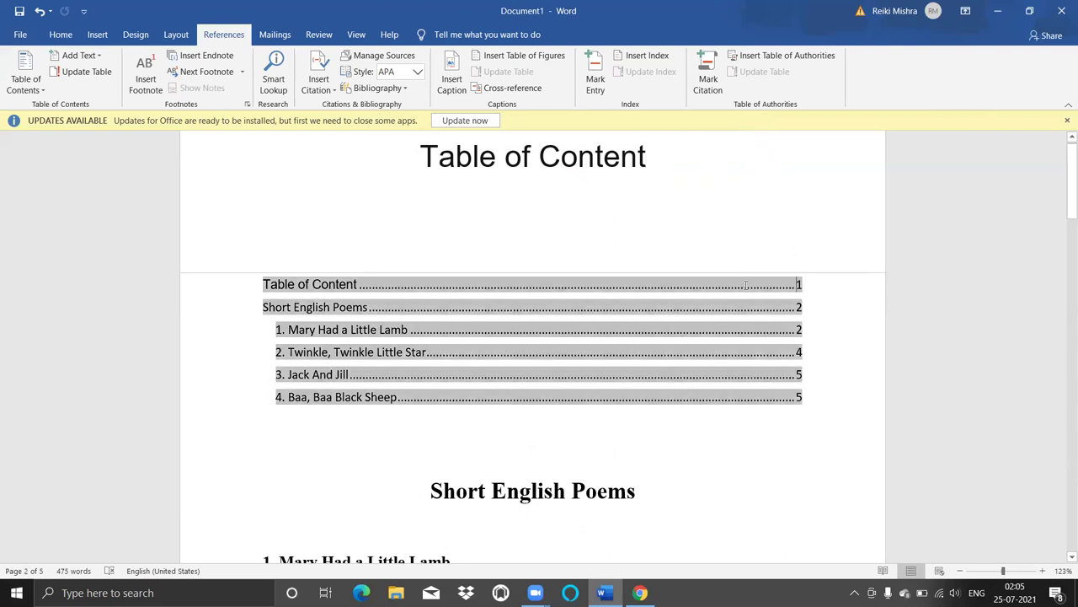
{"action": "left_click", "coordinate": [708, 160]}
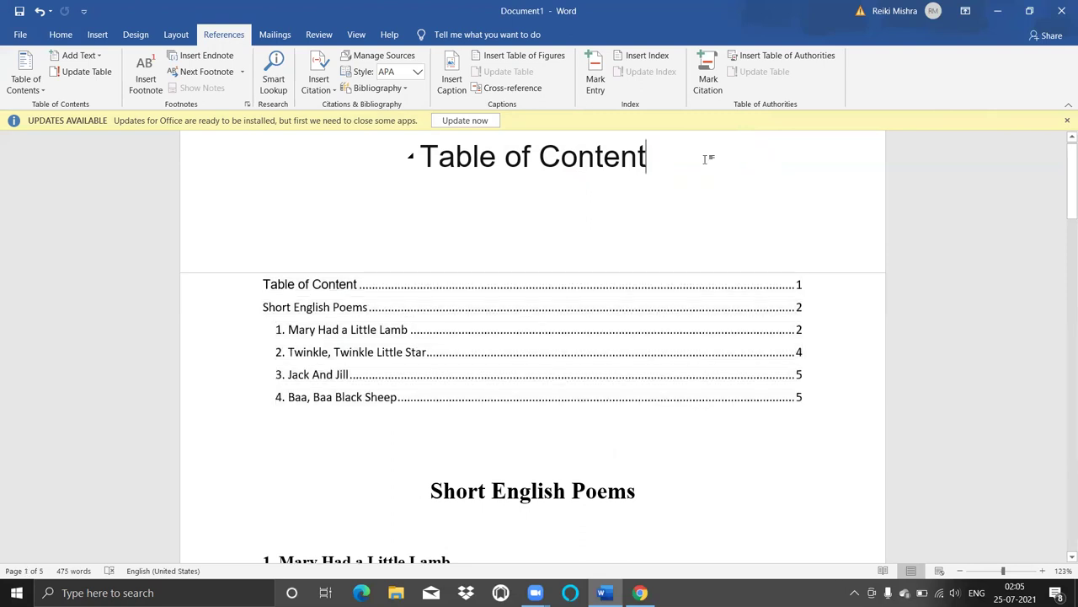
{"action": "triple_click", "coordinate": [707, 159]}
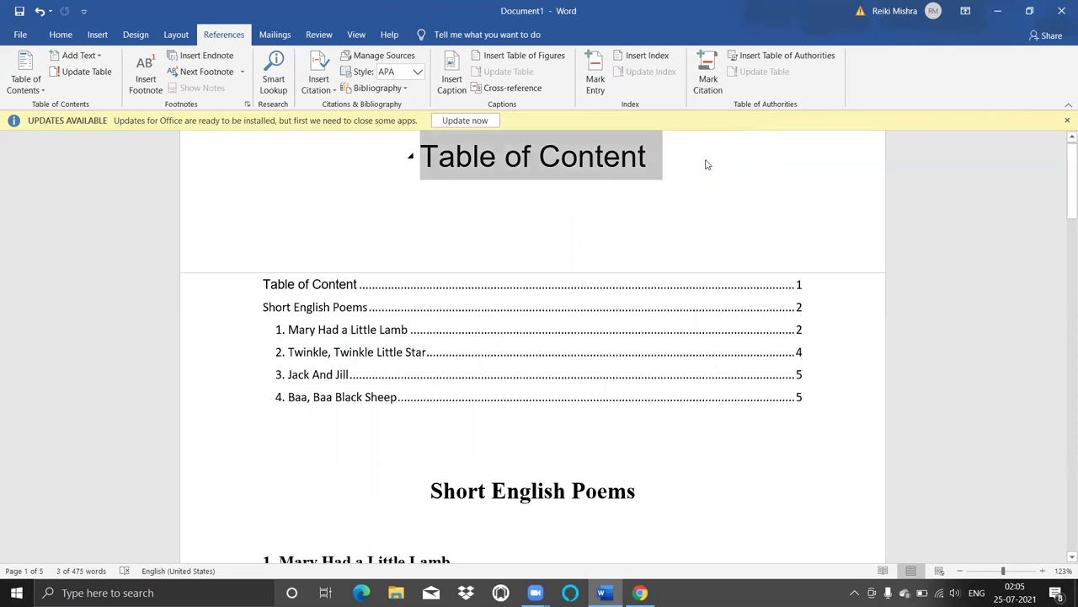
{"action": "key", "text": "Delete"}
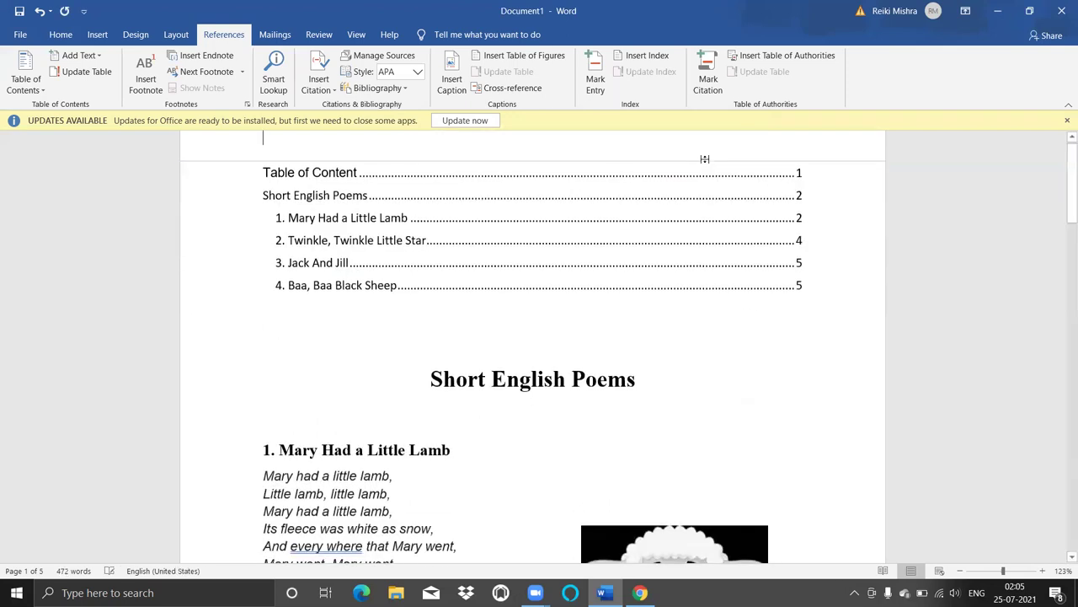
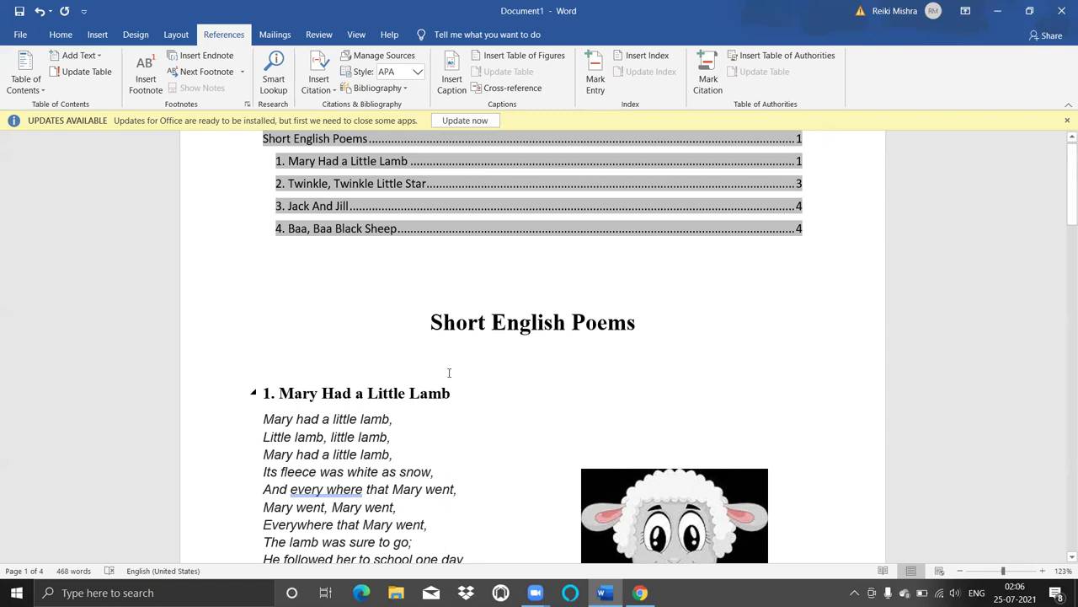
Add two line breaks and a page break between "ADVERTISEMENT" and the heading "4. Baa, Baa Black Sheep"
{"action": "left_click", "coordinate": [488, 423]}
{"action": "scroll", "coordinate": [489, 422], "scroll_direction": "down", "scroll_amount": 5}
{"action": "scroll", "coordinate": [488, 422], "scroll_direction": "down", "scroll_amount": 10}
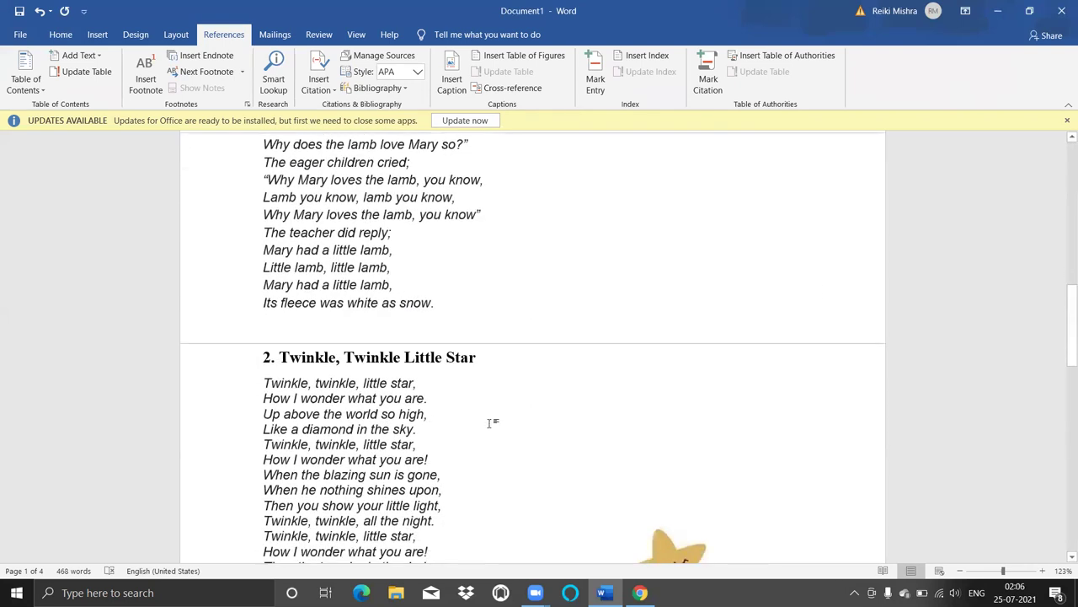
{"action": "scroll", "coordinate": [489, 423], "scroll_direction": "down", "scroll_amount": 5}
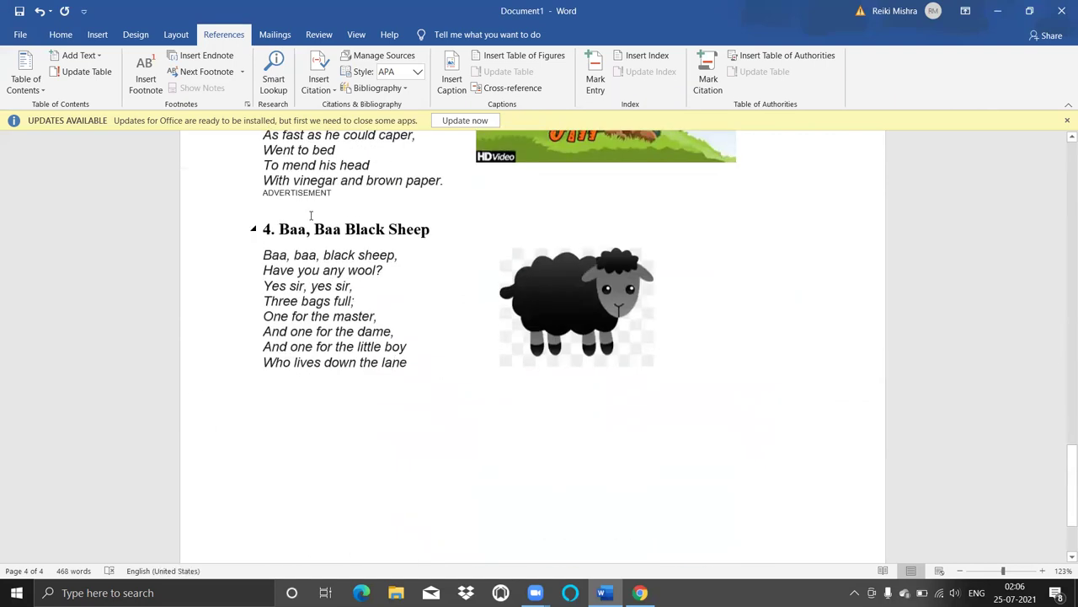
{"action": "left_click", "coordinate": [1063, 155]}
{"action": "left_click", "coordinate": [1063, 155]}
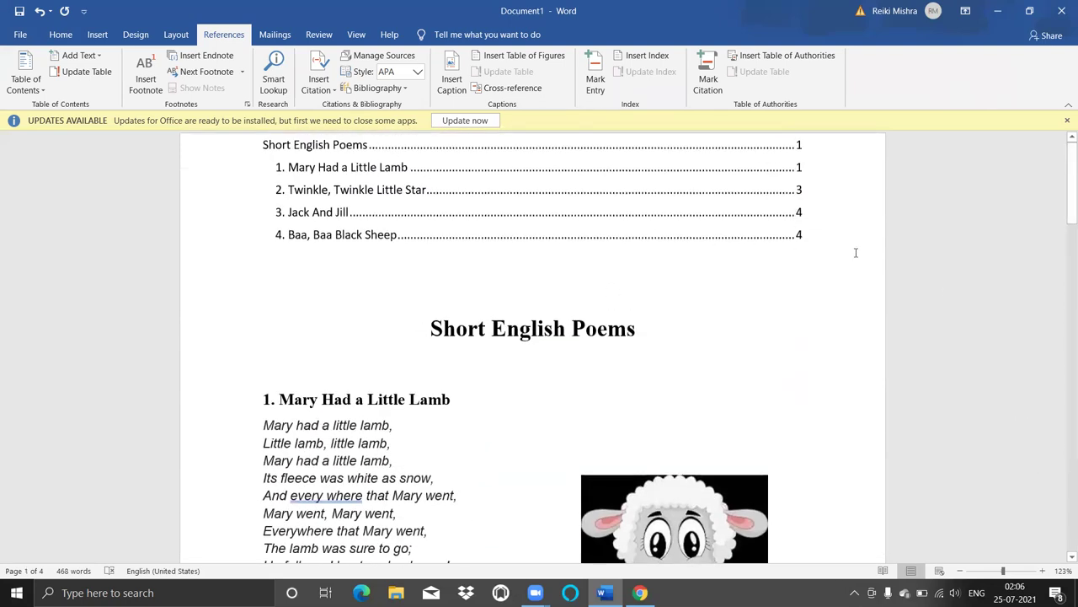
{"action": "left_click", "coordinate": [1062, 508]}
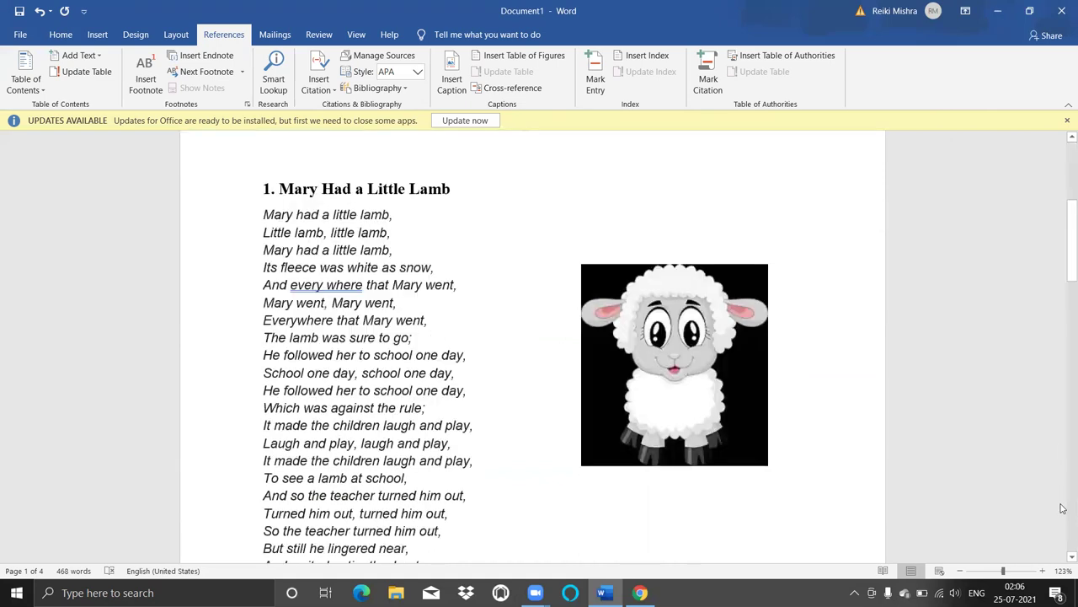
{"action": "left_click", "coordinate": [1062, 508]}
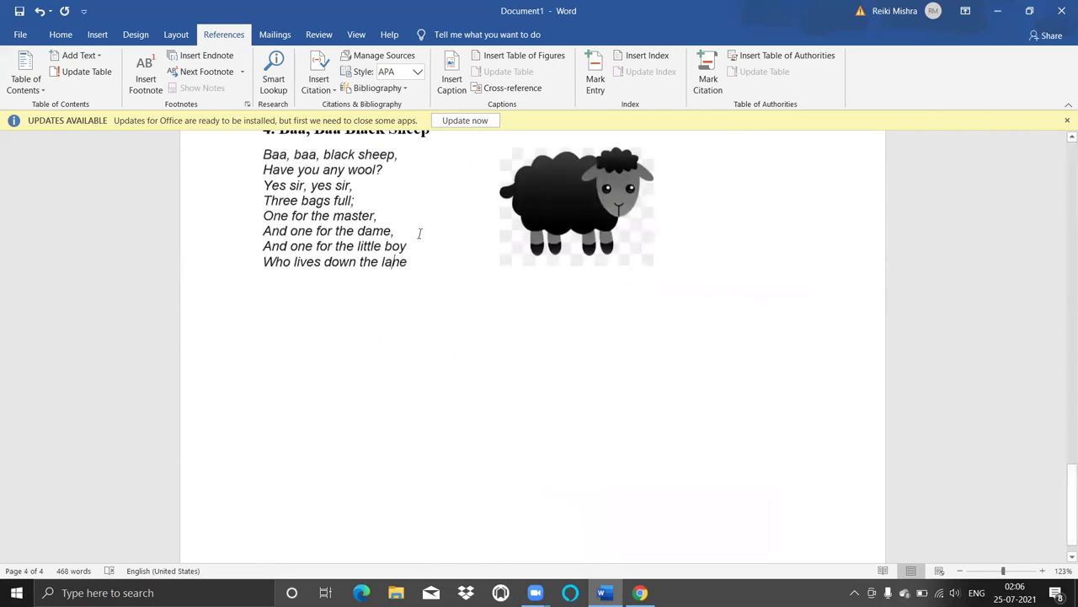
{"action": "scroll", "coordinate": [322, 158], "scroll_direction": "up", "scroll_amount": 1}
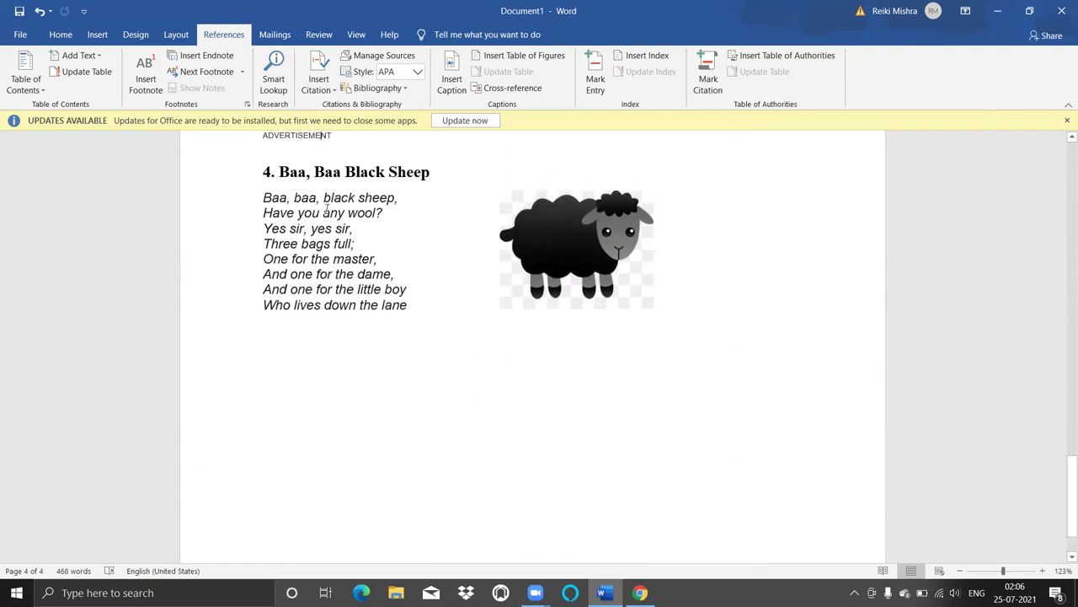
{"action": "key", "text": "Return"}
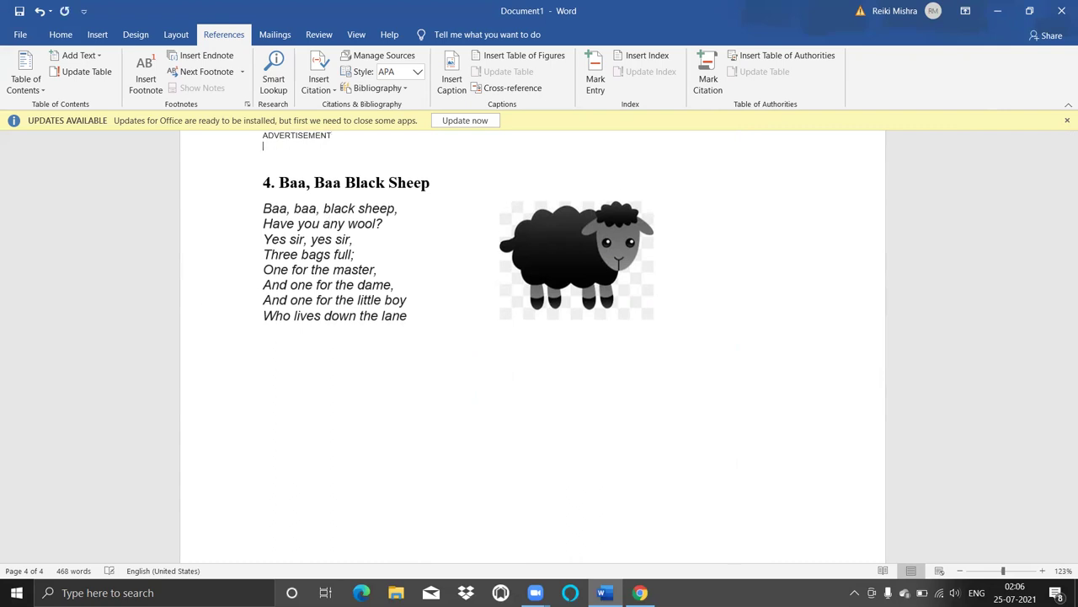
{"action": "key", "text": "Return"}
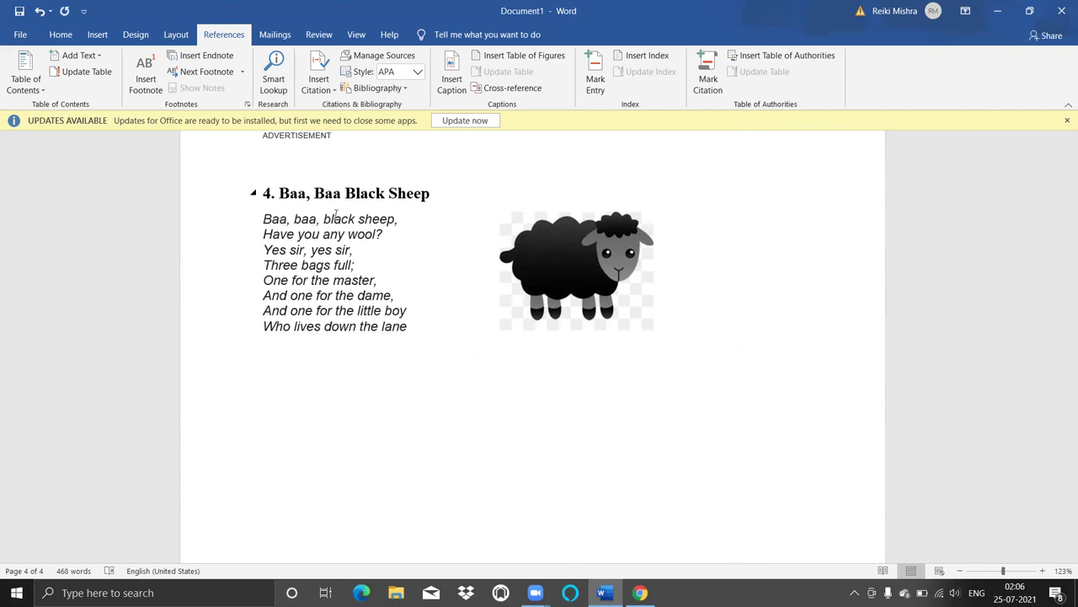
{"action": "key", "text": "ctrl+Return"}
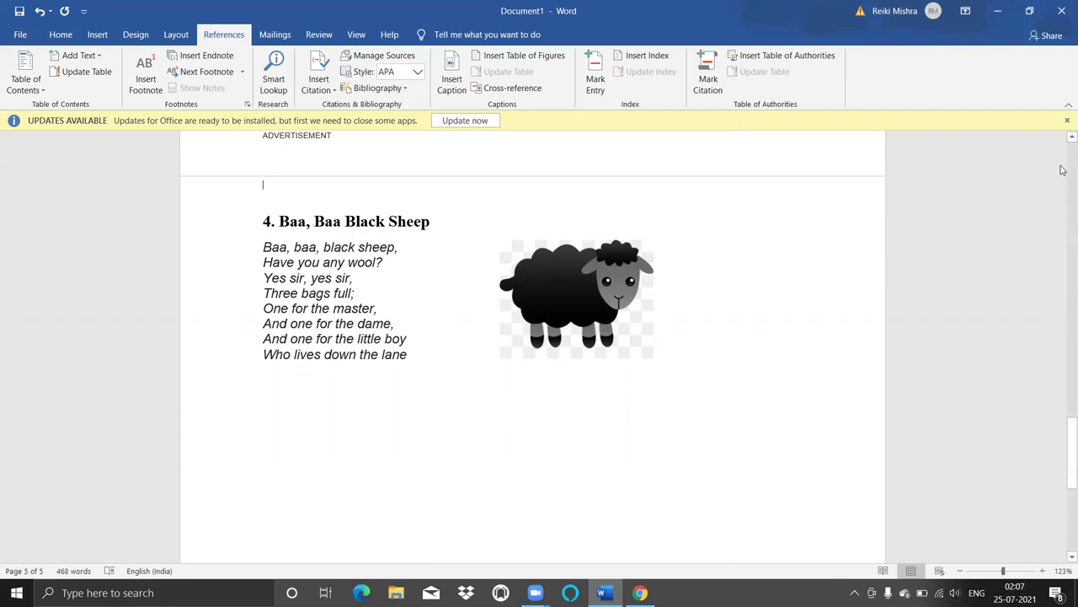
Update the entire table of contents to reflect the moved poem
{"action": "scroll", "coordinate": [1062, 170], "scroll_direction": "up", "scroll_amount": 20}
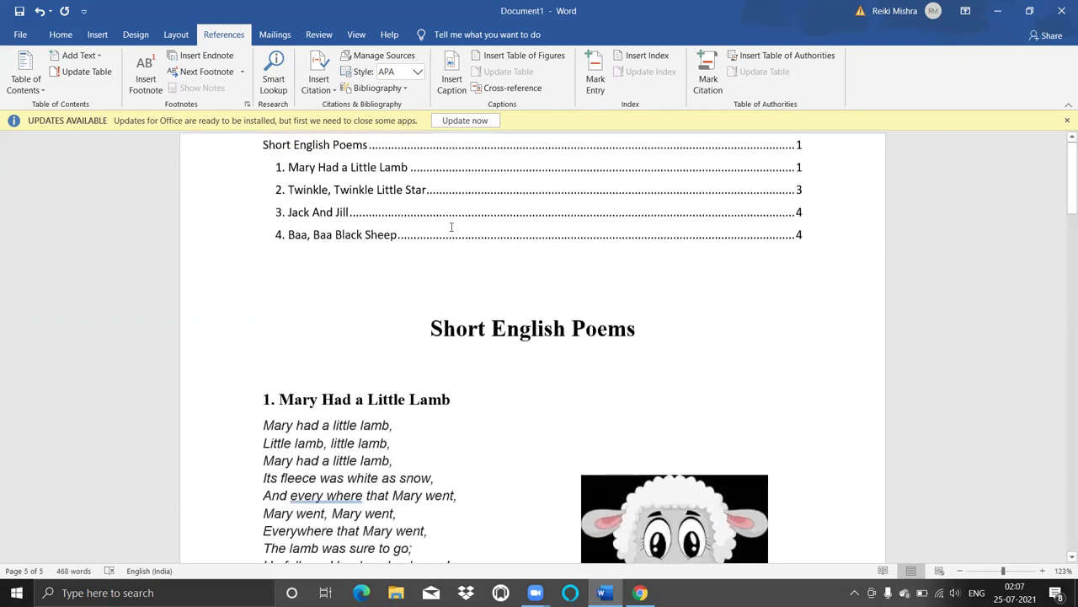
{"action": "left_click", "coordinate": [511, 226]}
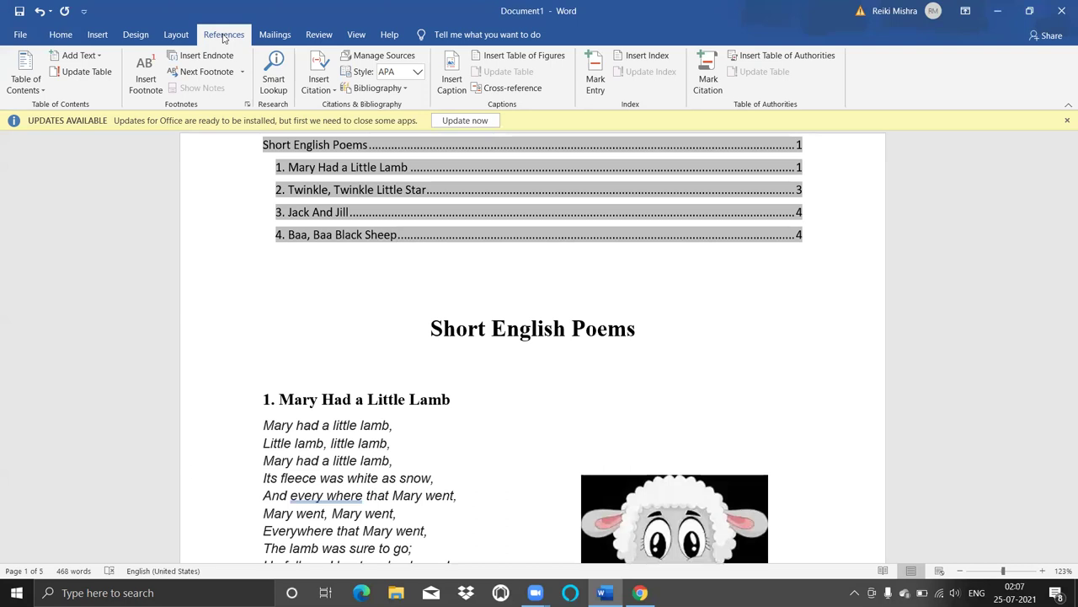
{"action": "left_click", "coordinate": [85, 77]}
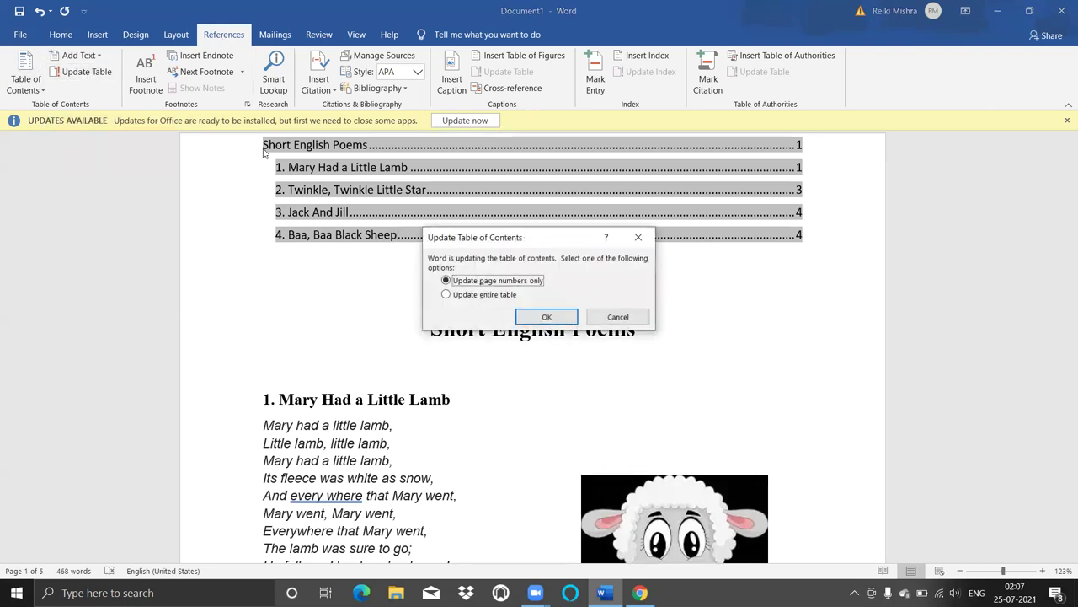
{"action": "left_click", "coordinate": [486, 296]}
{"action": "left_click", "coordinate": [548, 318]}
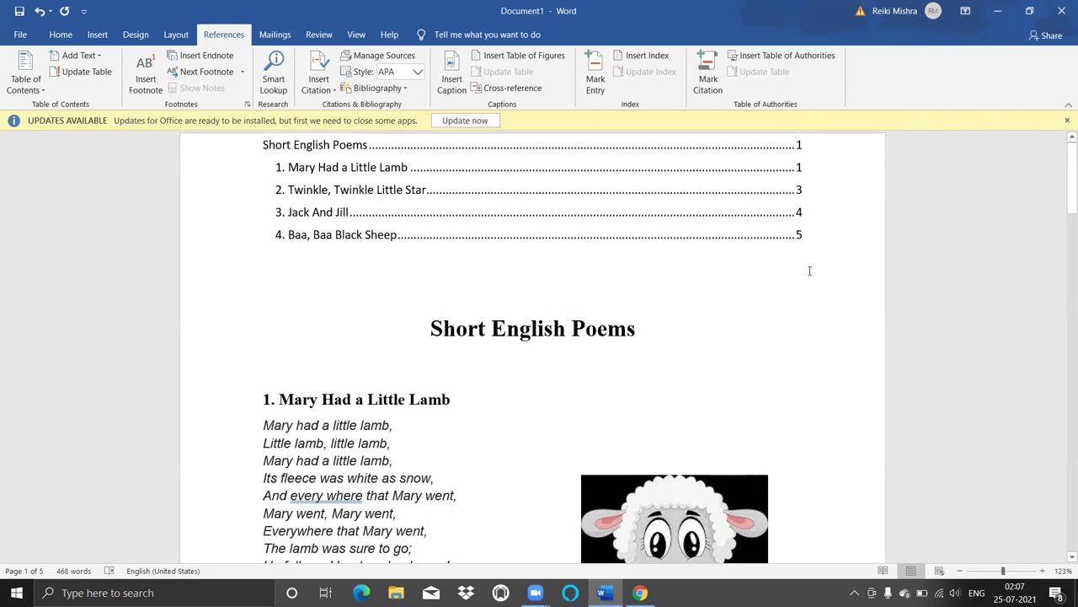
{"action": "left_click", "coordinate": [664, 230]}
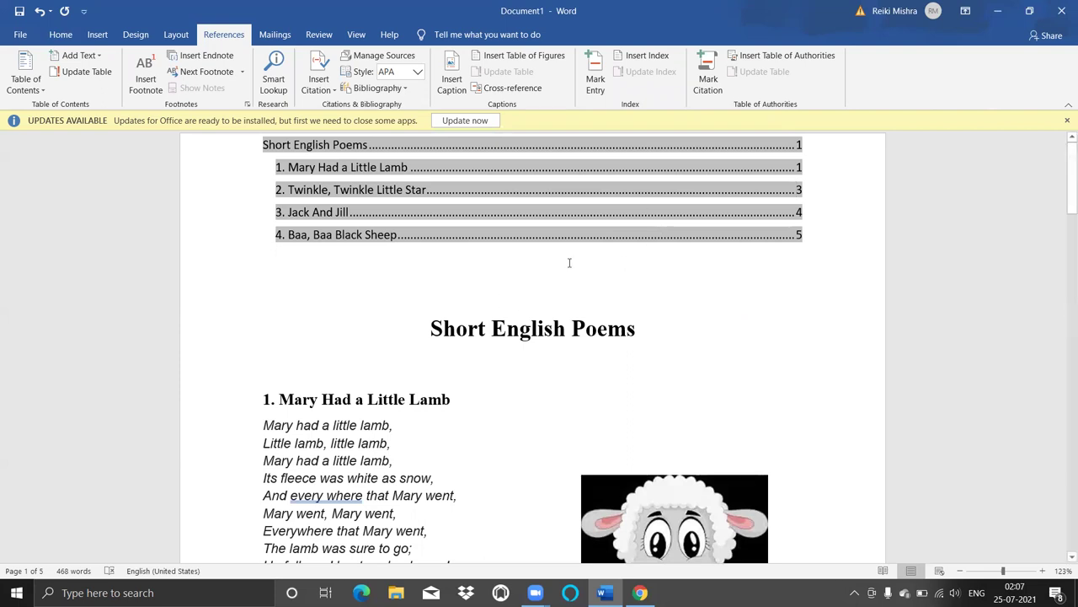
{"action": "left_click", "coordinate": [714, 432]}
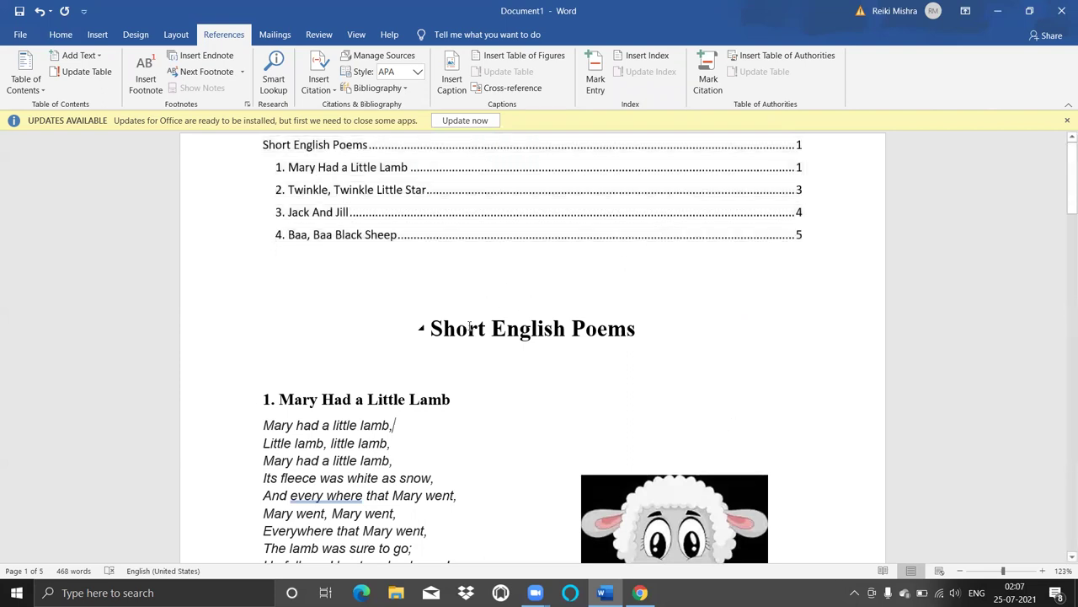
Start a caption for the lamb picture beside the first poem and word it "Figure 1- Little Lamb"
{"action": "left_click", "coordinate": [500, 289]}
{"action": "key", "text": "Down"}
{"action": "key", "text": "Down"}
{"action": "key", "text": "Down"}
{"action": "key", "text": "Down"}
{"action": "key", "text": "Down"}
{"action": "key", "text": "Down"}
{"action": "key", "text": "Down"}
{"action": "key", "text": "Down"}
{"action": "key", "text": "Down"}
{"action": "key", "text": "Down"}
{"action": "key", "text": "Down"}
{"action": "key", "text": "Down"}
{"action": "key", "text": "Down"}
{"action": "key", "text": "Down"}
{"action": "key", "text": "Down"}
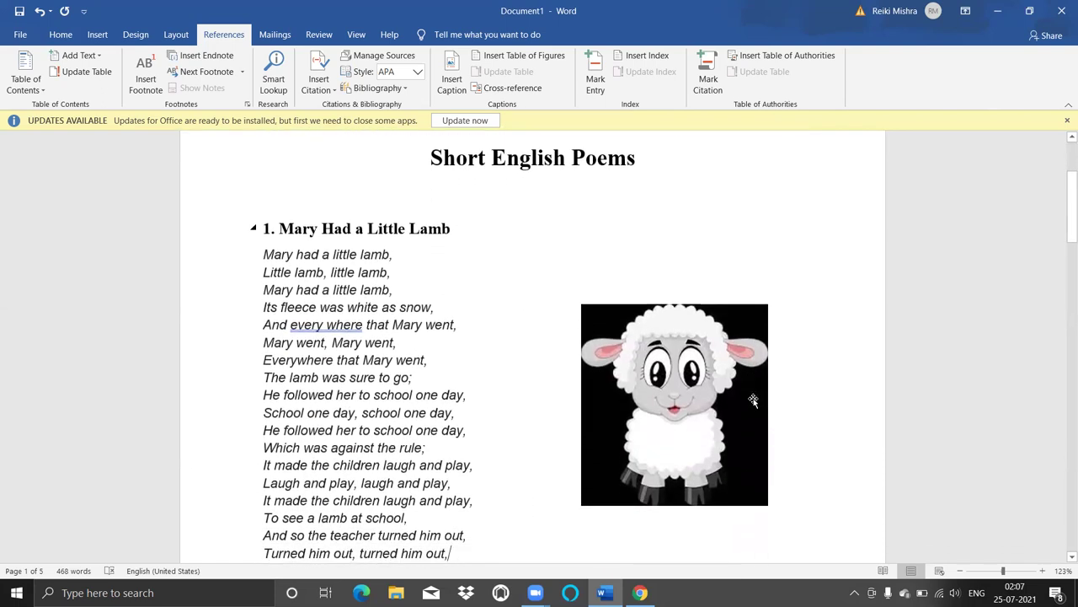
{"action": "left_click", "coordinate": [702, 402]}
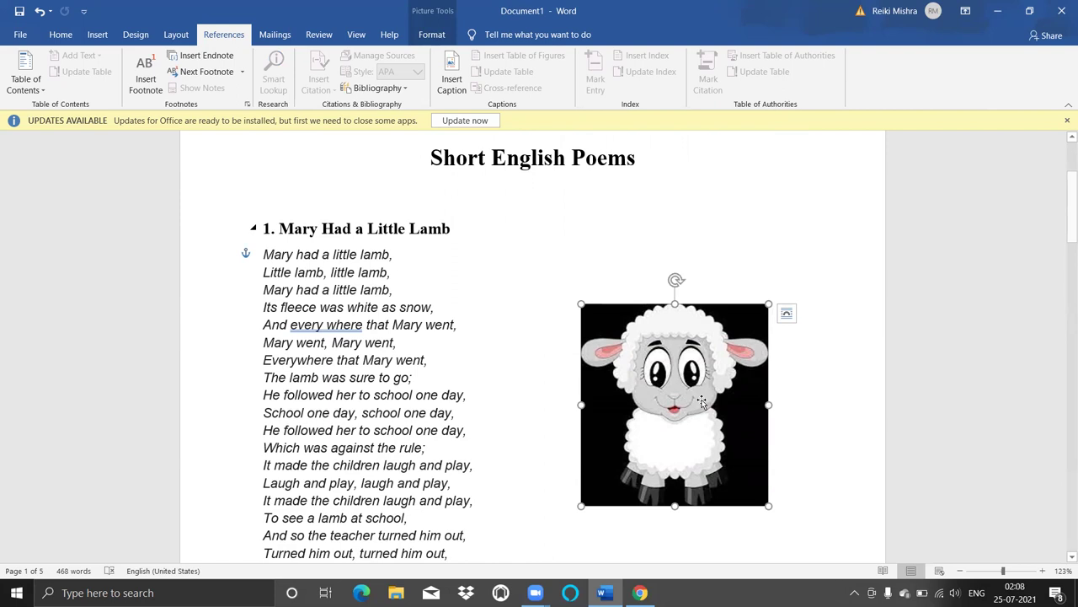
{"action": "right_click", "coordinate": [701, 402]}
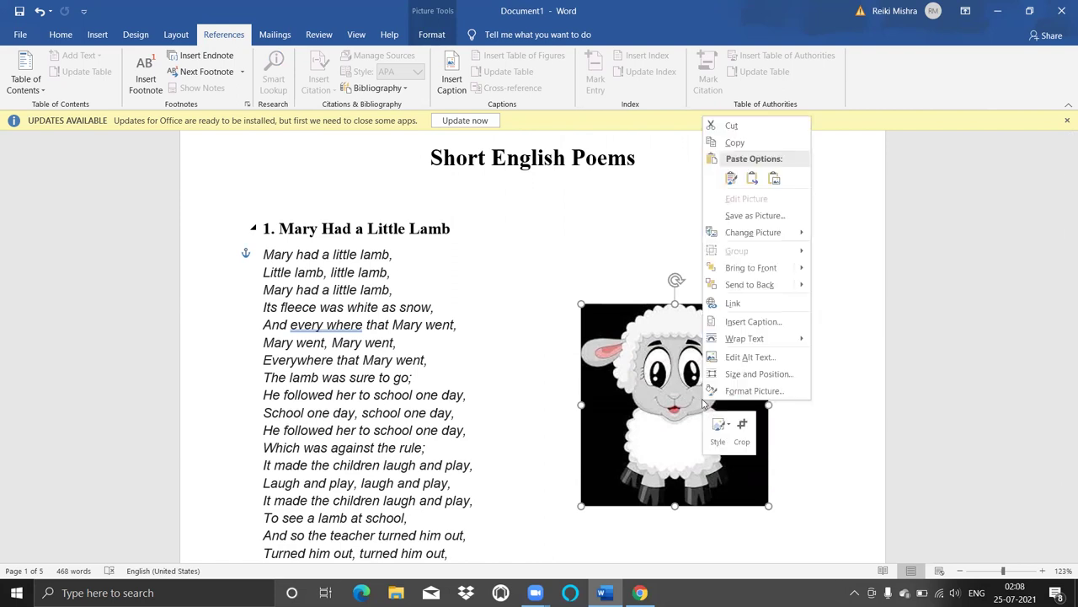
{"action": "left_click", "coordinate": [660, 410]}
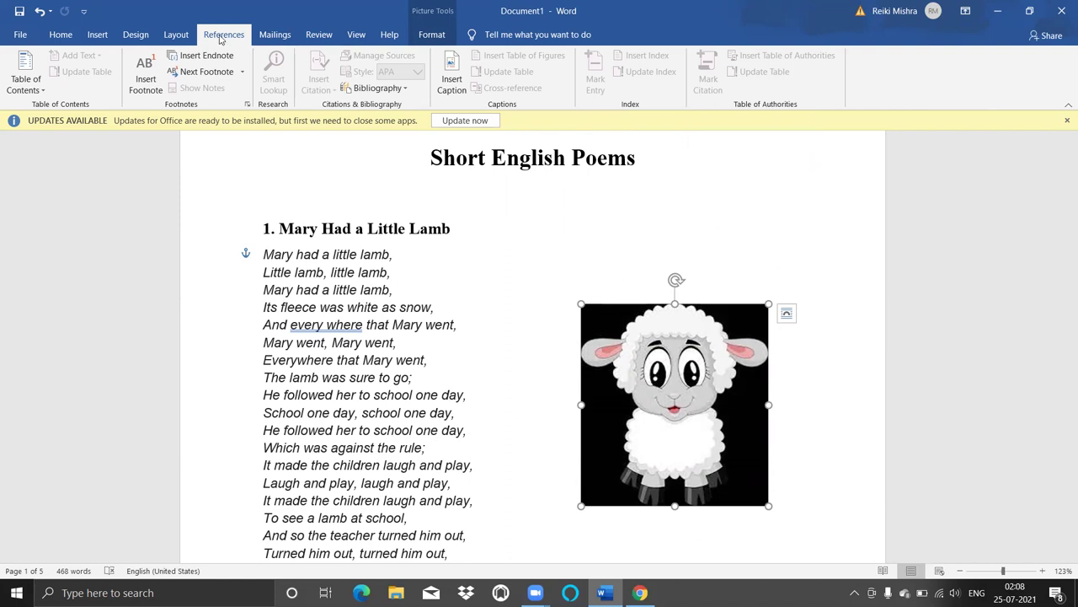
{"action": "left_click", "coordinate": [455, 79]}
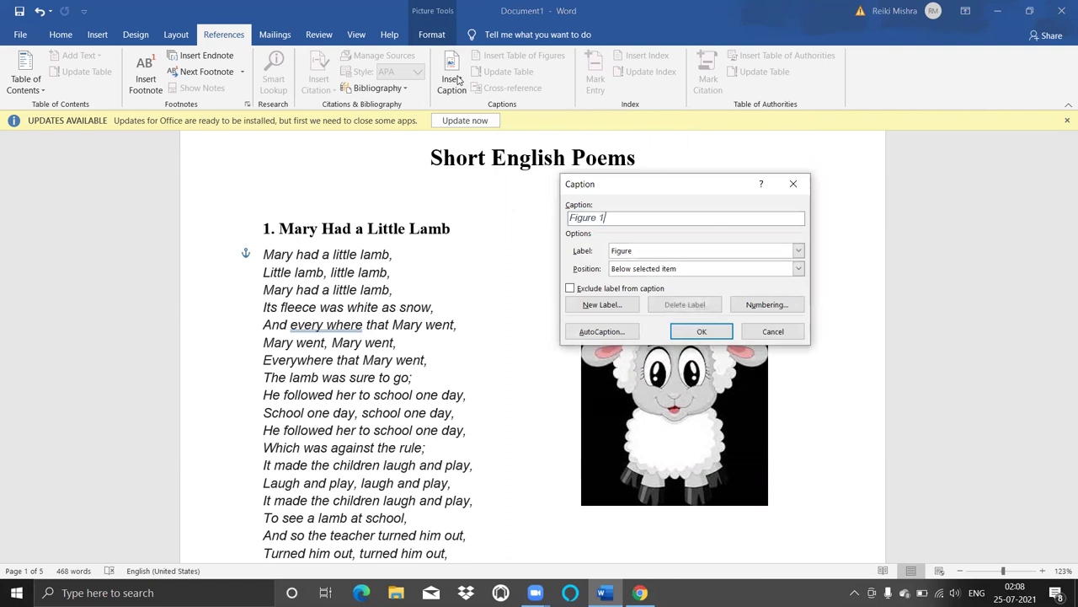
{"action": "type", "text": "- M"}
{"action": "key", "text": "BackSpace"}
{"action": "type", "text": "Little Lamb"}
{"action": "left_click", "coordinate": [607, 217]}
{"action": "key", "text": "BackSpace"}
Position the lamb caption below the selected item and insert it
{"action": "left_click", "coordinate": [799, 269]}
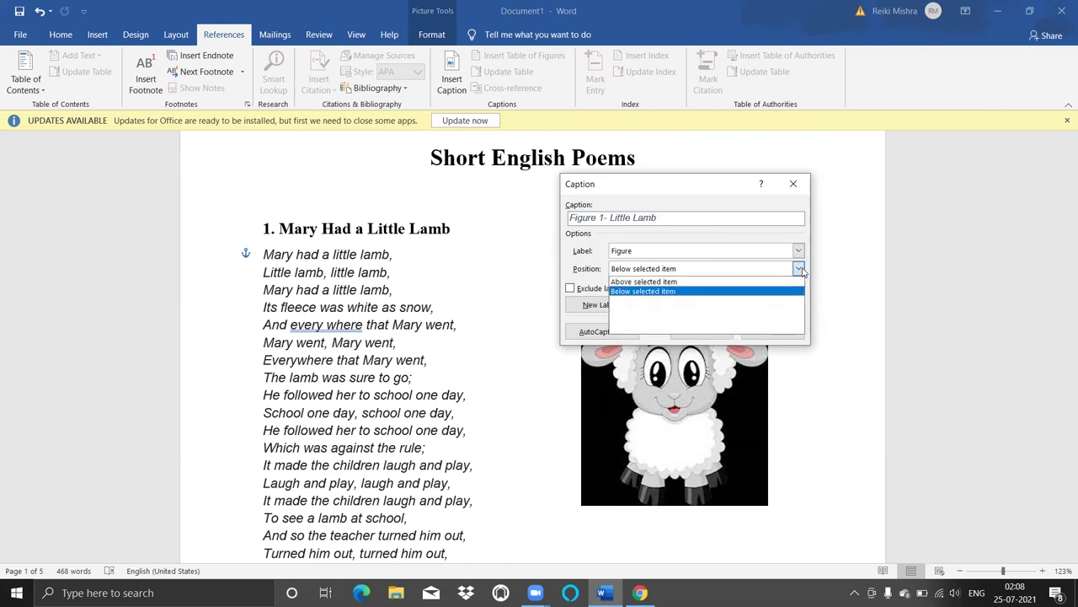
{"action": "left_click", "coordinate": [701, 291]}
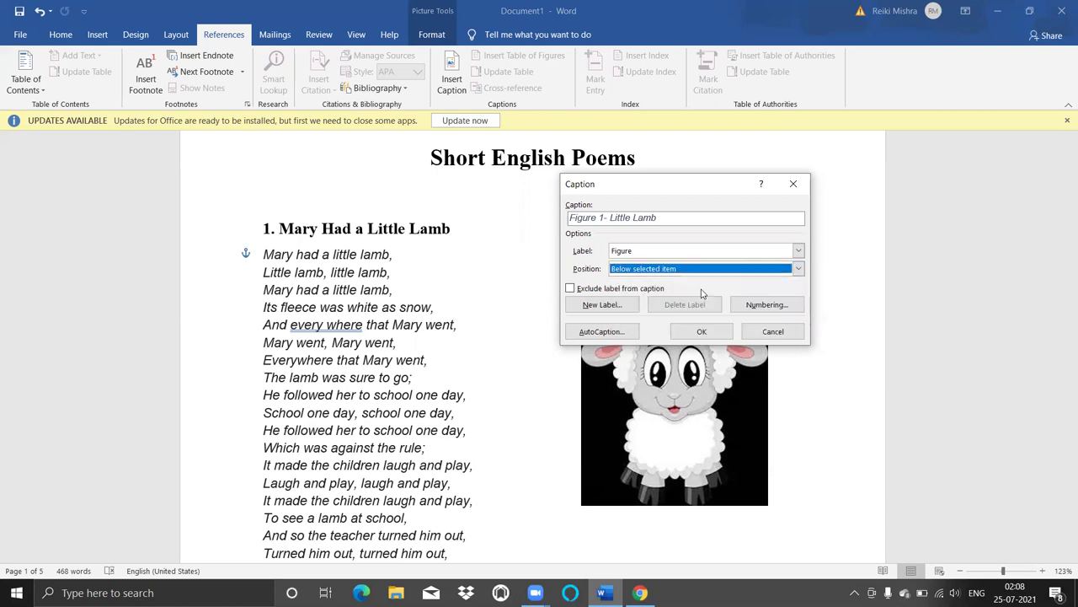
{"action": "left_click", "coordinate": [712, 333]}
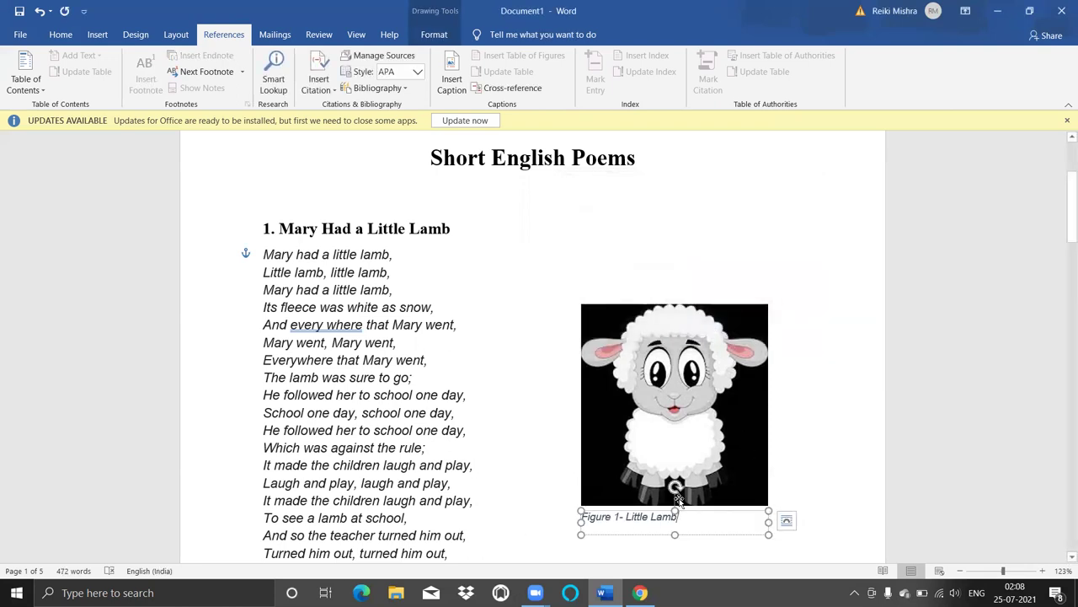
{"action": "left_click", "coordinate": [800, 489]}
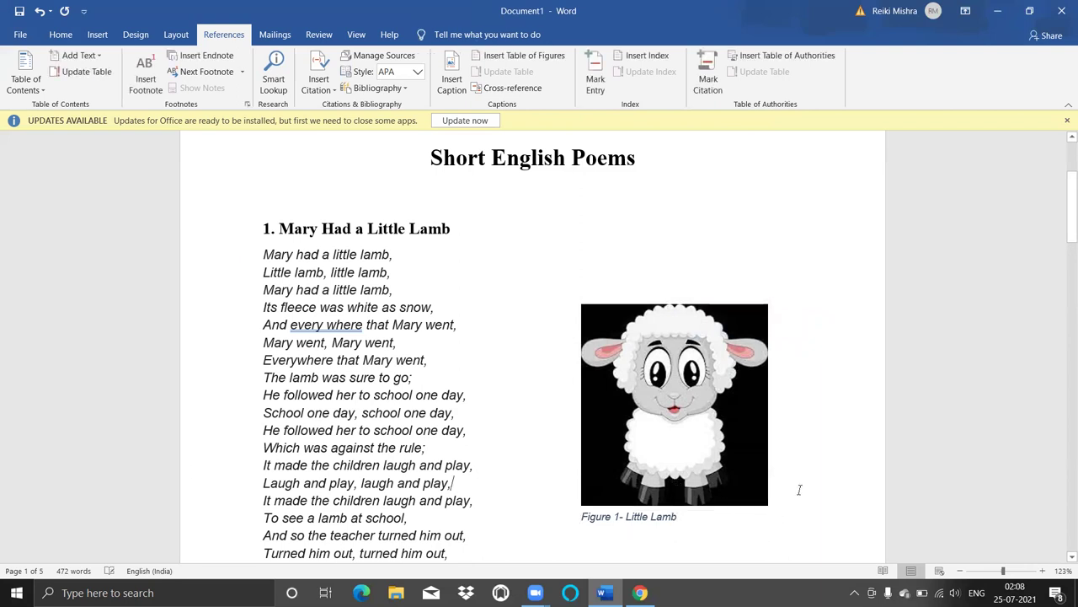
Insert the caption "Figure 2 - LIttle Star" below the star picture beside the Twinkle, Twinkle poem
{"action": "scroll", "coordinate": [799, 489], "scroll_direction": "down", "scroll_amount": 5}
{"action": "scroll", "coordinate": [800, 489], "scroll_direction": "down", "scroll_amount": 14}
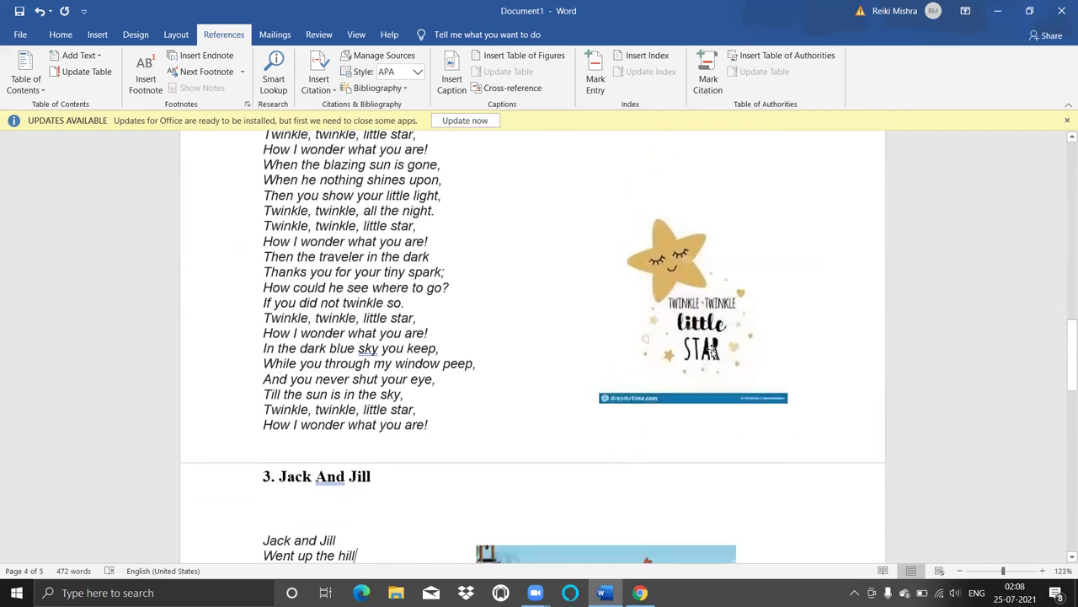
{"action": "left_click", "coordinate": [689, 284]}
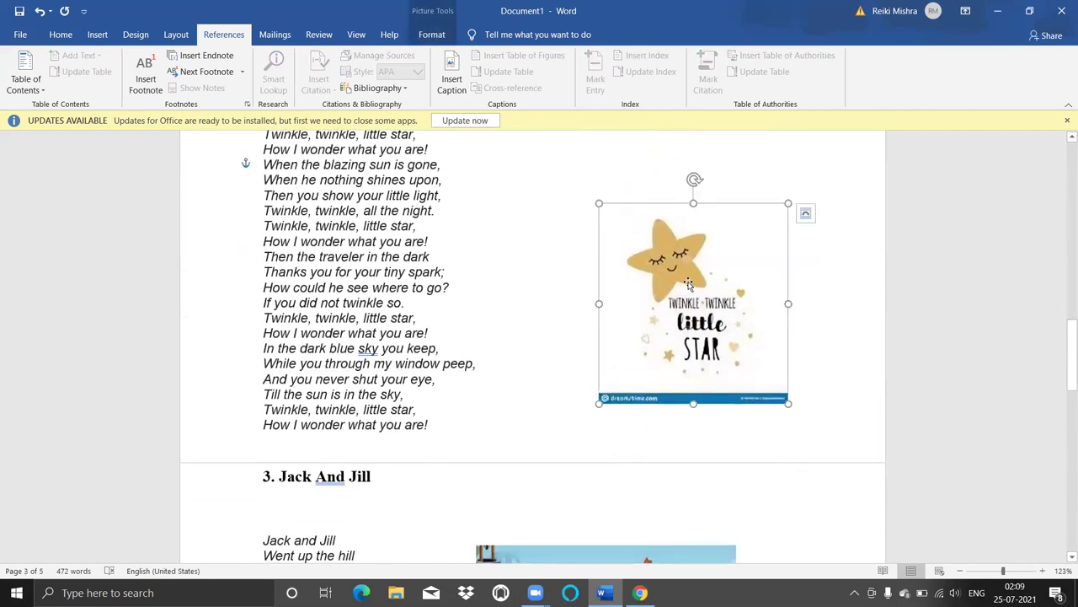
{"action": "left_click", "coordinate": [456, 72]}
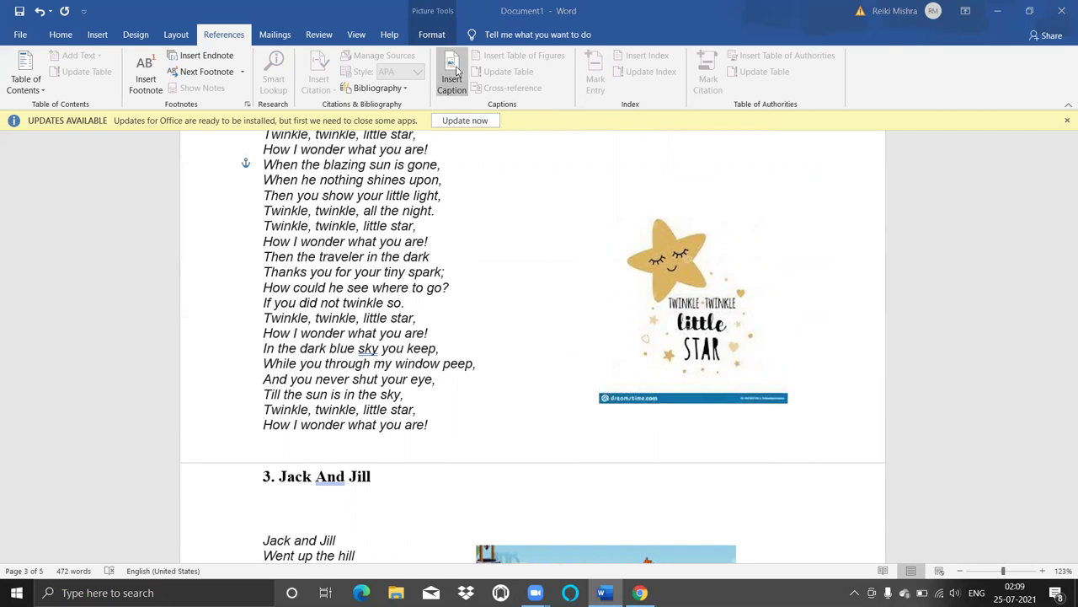
{"action": "type", "text": "- LIttle Star"}
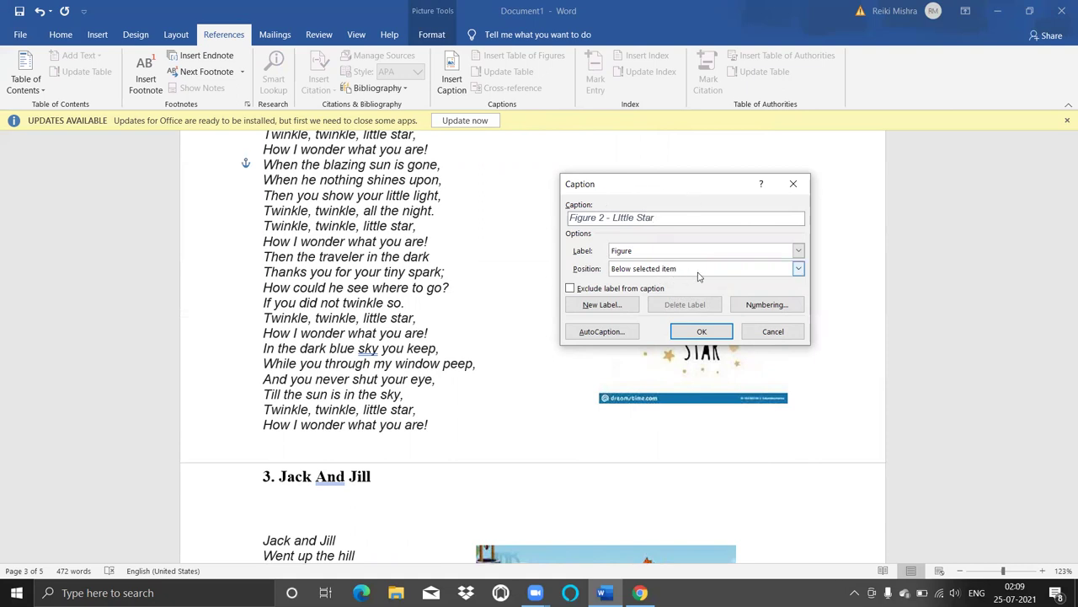
{"action": "left_click", "coordinate": [704, 332]}
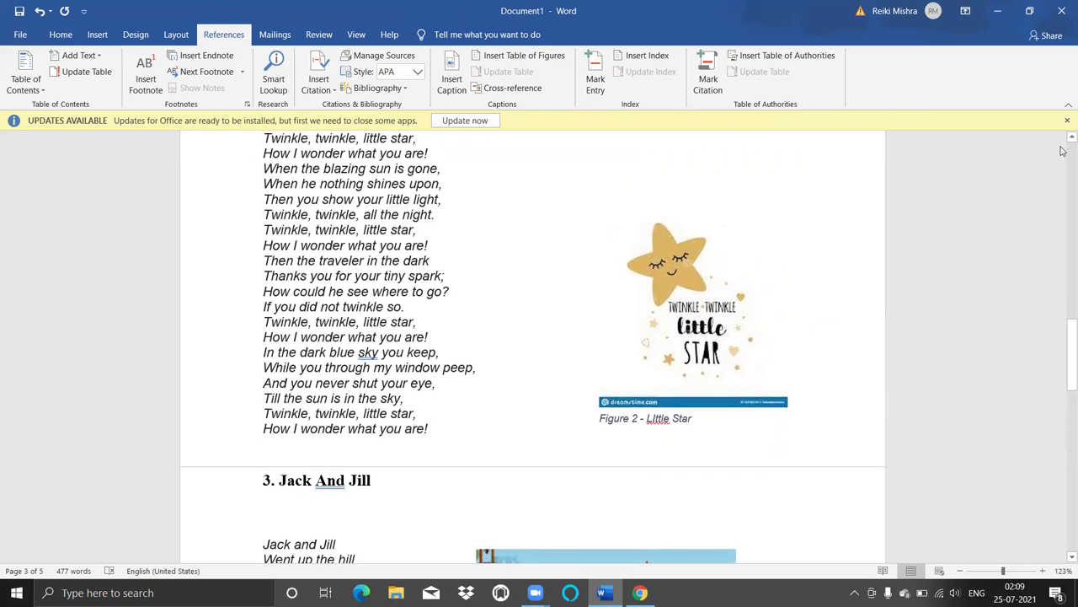
Add the line "List of Figures" below the table of contents and insert a table of figures for the Figure captions under it
{"action": "scroll", "coordinate": [1063, 154], "scroll_direction": "up", "scroll_amount": 15}
{"action": "left_click", "coordinate": [504, 294]}
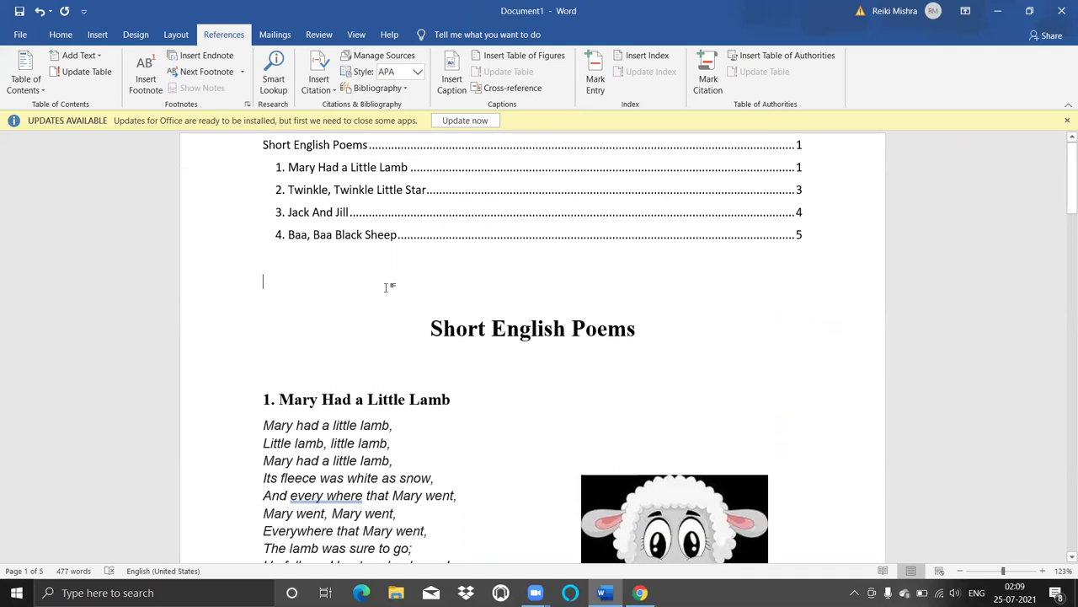
{"action": "type", "text": "List of"}
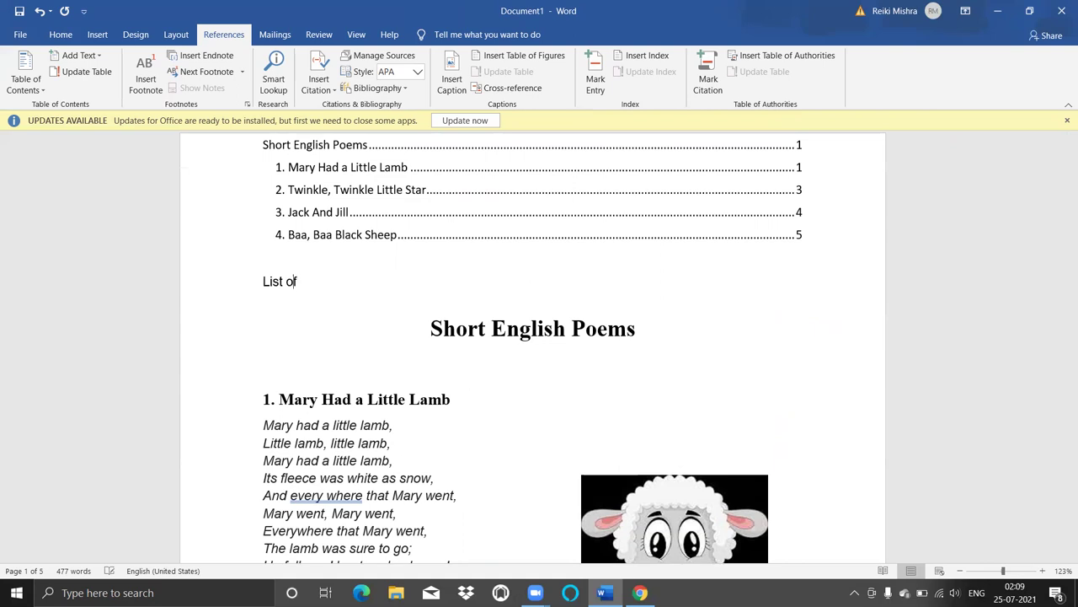
{"action": "type", "text": " Figures"}
{"action": "key", "text": "Return"}
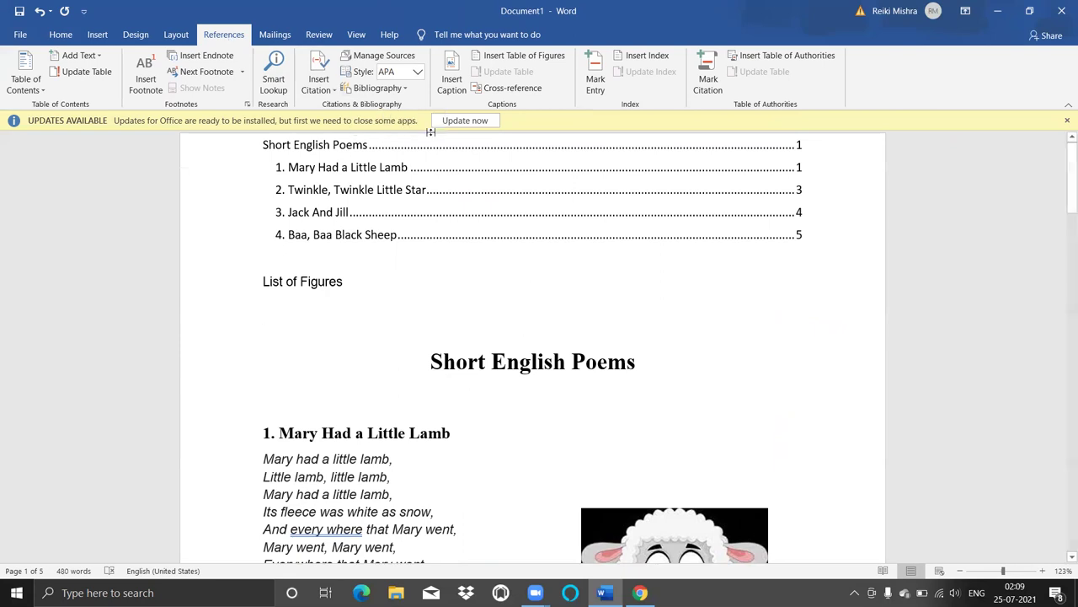
{"action": "left_click", "coordinate": [547, 58]}
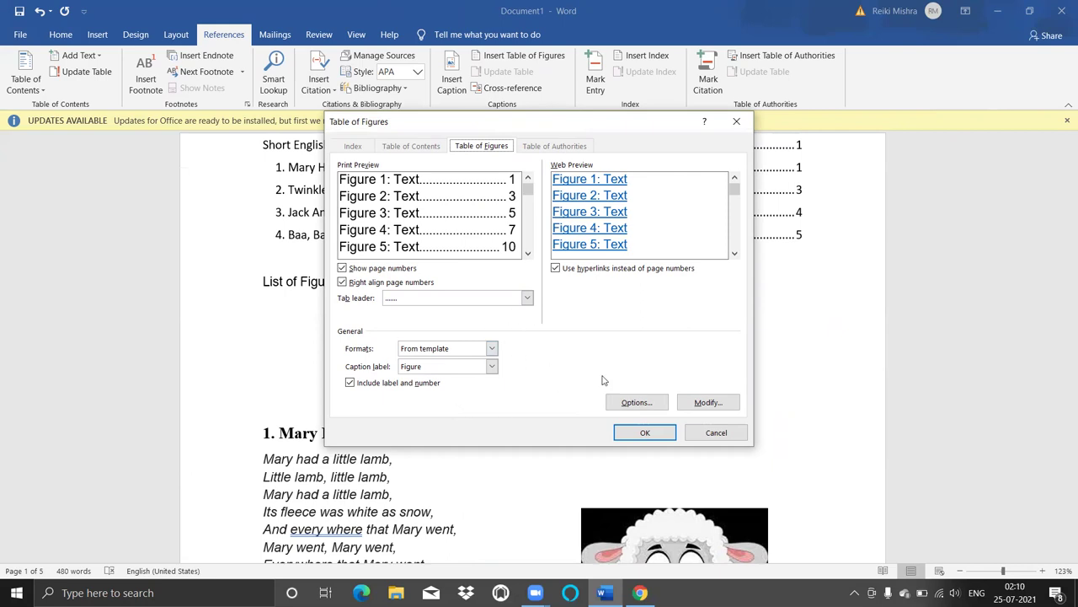
{"action": "left_click", "coordinate": [644, 432]}
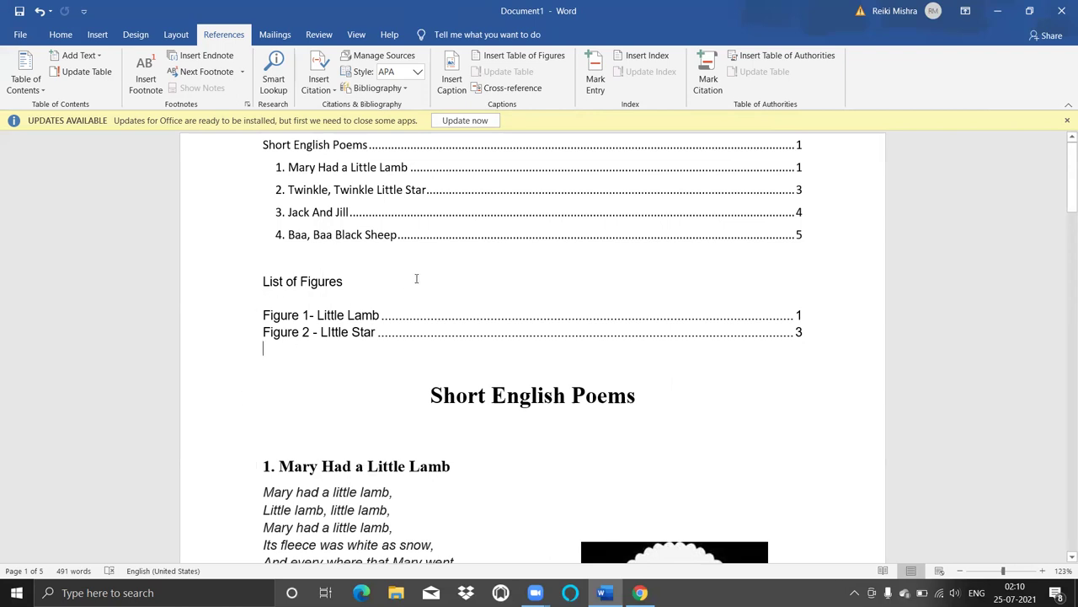
Switch to the presentation slide with the instructions for creating a table of contents
{"action": "left_click", "coordinate": [486, 227]}
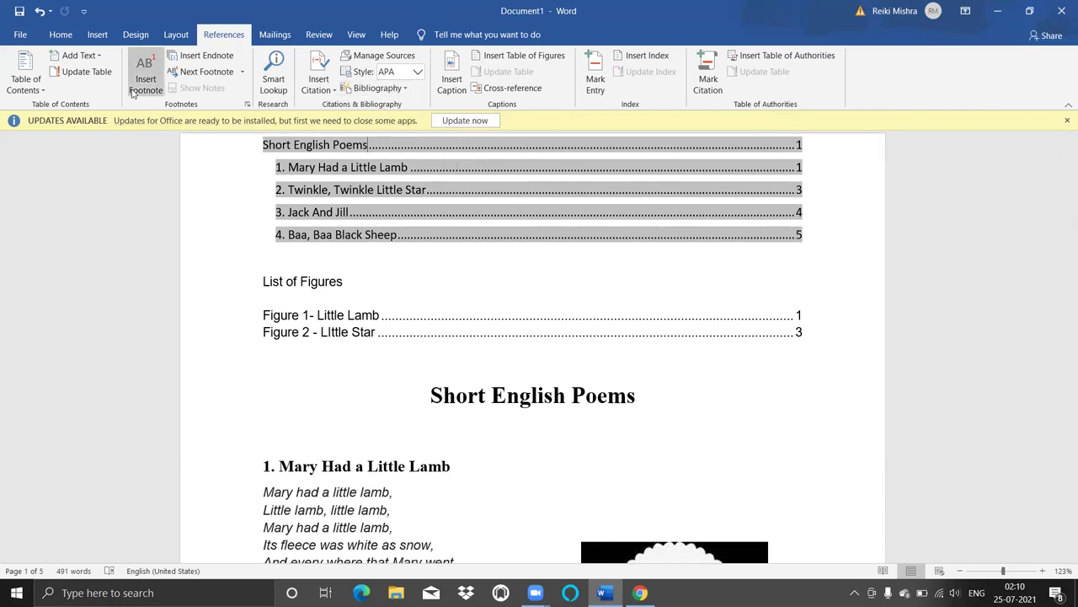
{"action": "left_click", "coordinate": [59, 35]}
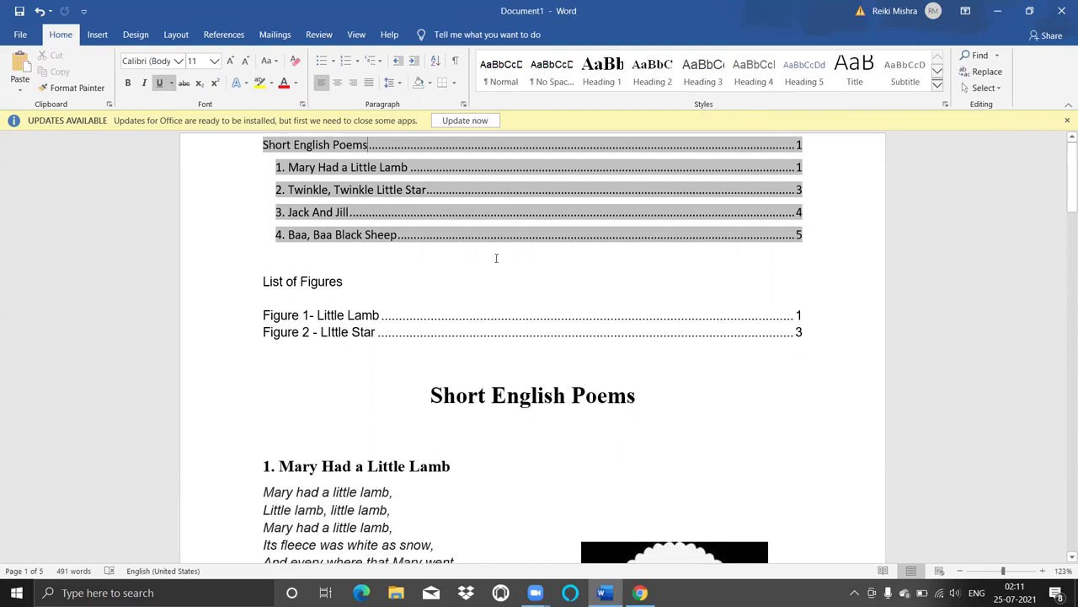
{"action": "key", "text": "alt+Tab"}
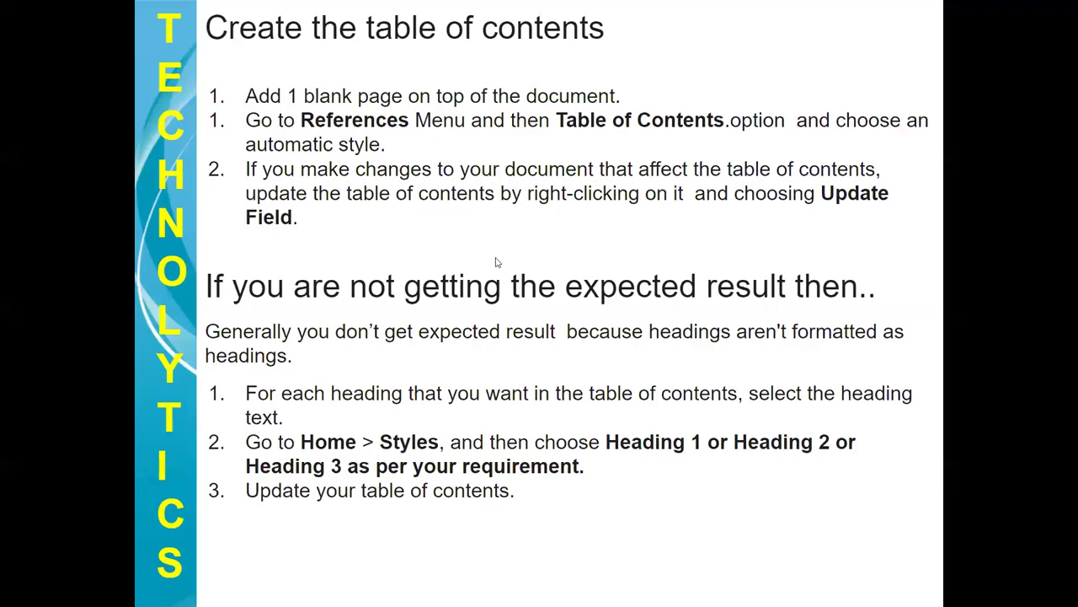